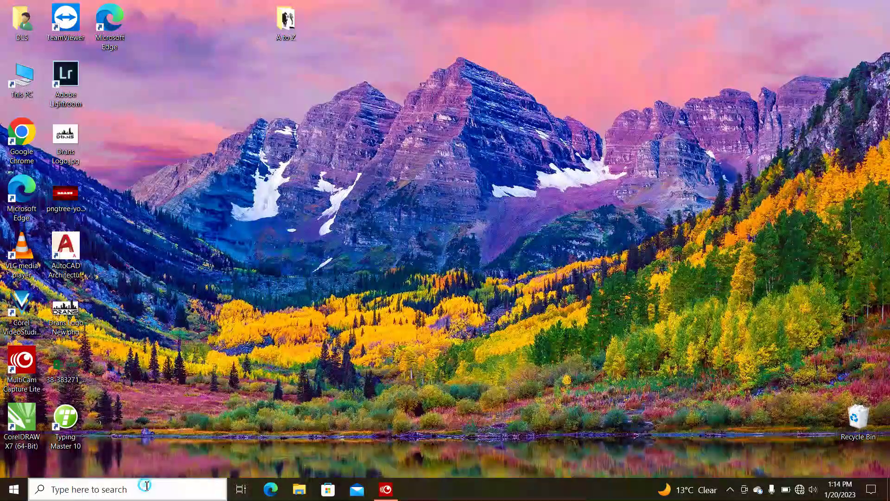
- Launch Excel and open Practice.xlsx from the recent workbooks list
left_click(148, 483)
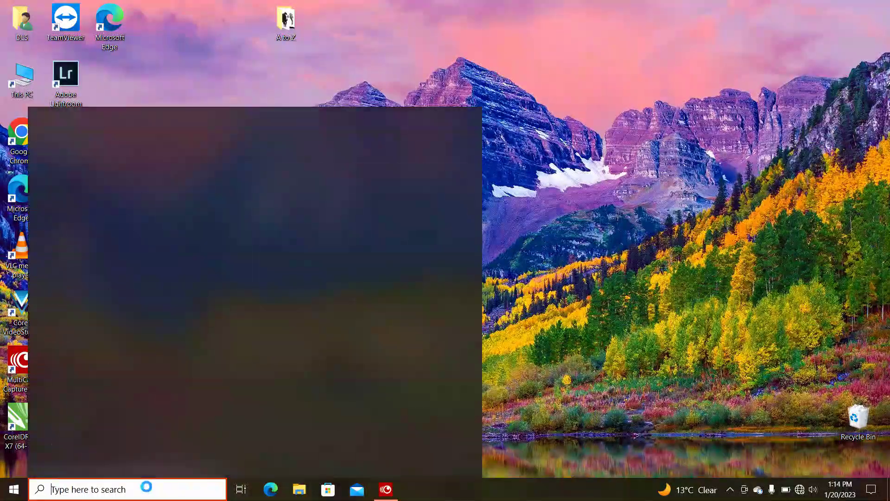
left_click(116, 185)
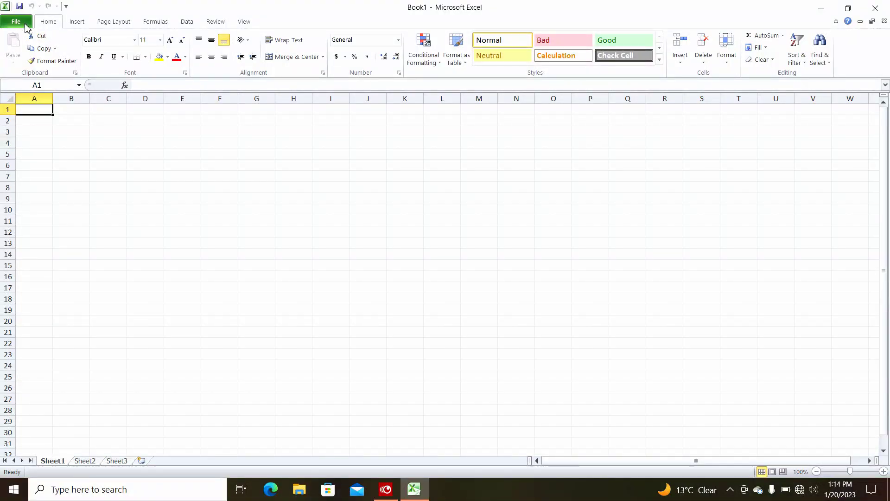
left_click(25, 24)
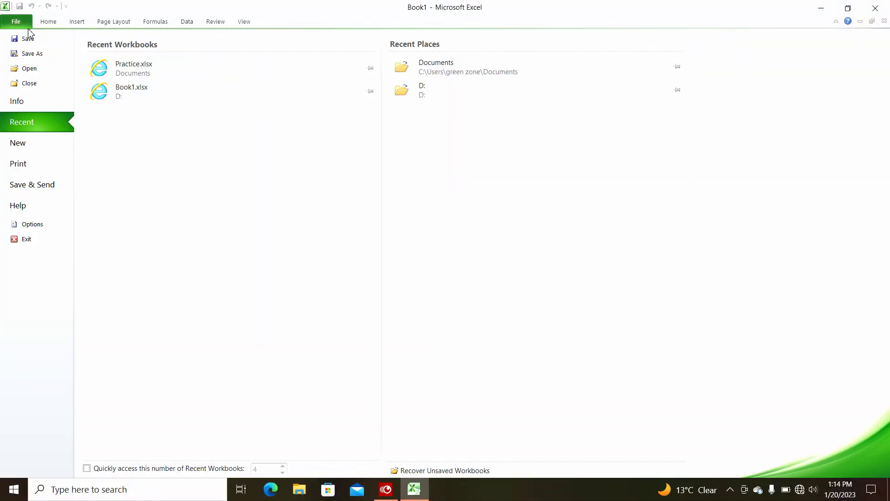
left_click(171, 72)
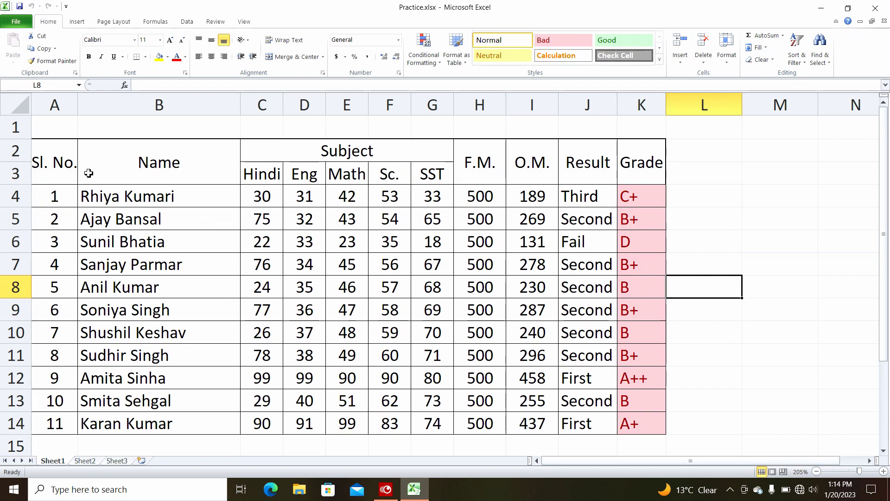
- Unmerge the Sl. No., Name and Subject header cells
left_click_drag(65, 162, 634, 163)
mouse_move(66, 158)
left_mouse_down()
mouse_move(617, 171)
mouse_move(538, 159)
left_mouse_up()
left_click(642, 168)
left_click(71, 162)
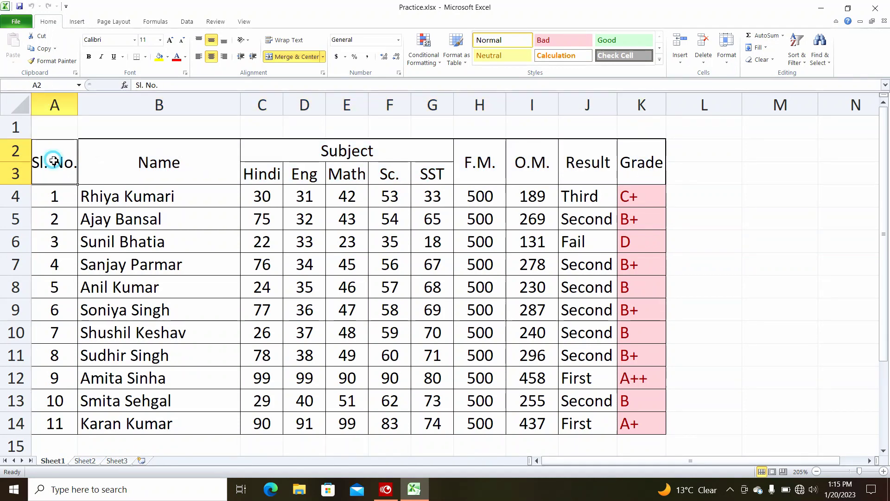
left_click(304, 56)
left_click(141, 165)
left_click(312, 56)
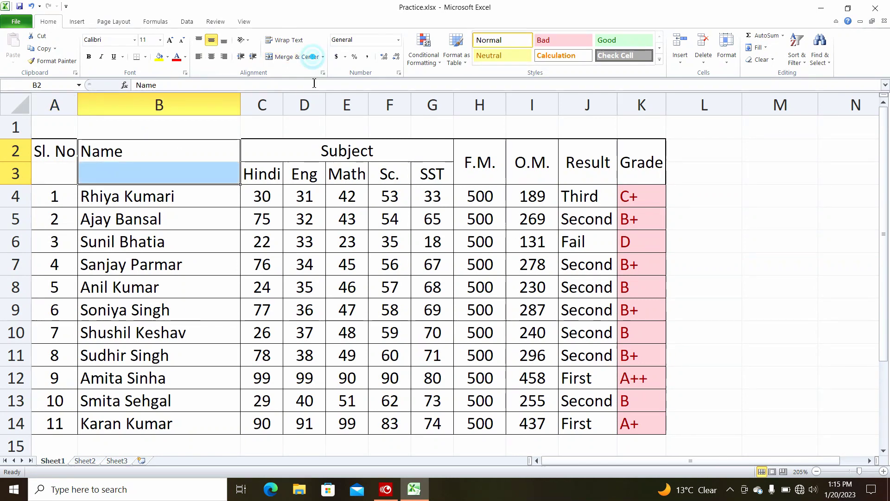
left_click(356, 150)
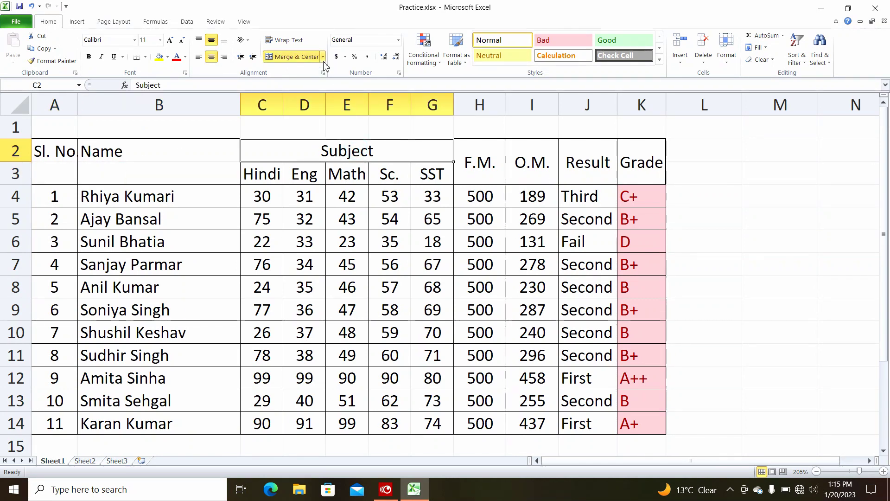
left_click(297, 57)
- Unmerge the F.M., O.M., Result and Grade header cells
left_click(475, 164)
left_click(293, 56)
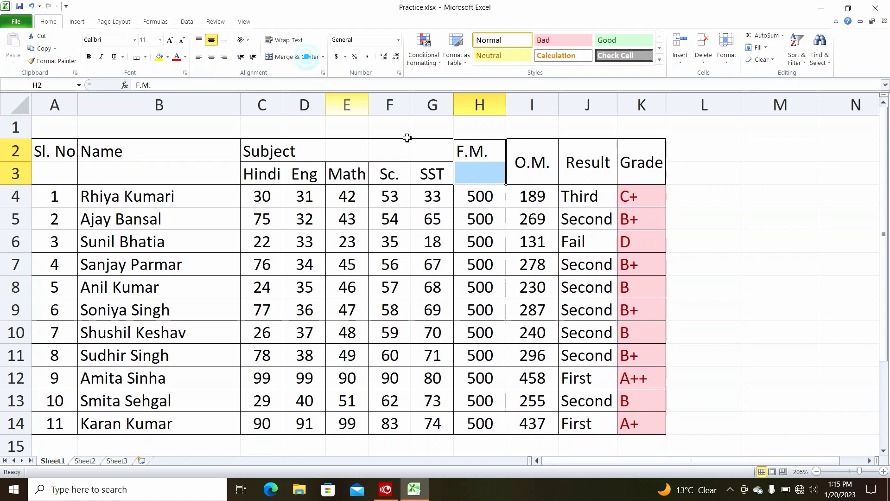
left_click(533, 162)
left_click(290, 58)
left_click(582, 163)
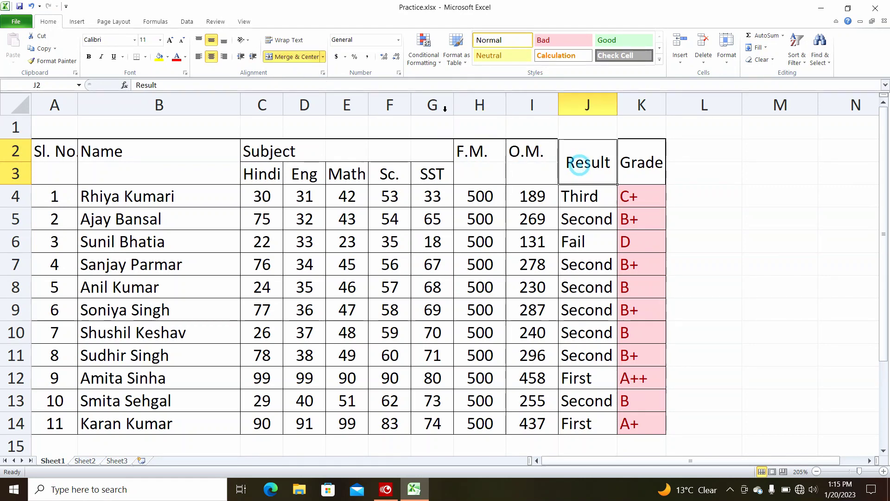
left_click(289, 57)
left_click(639, 160)
left_click(293, 56)
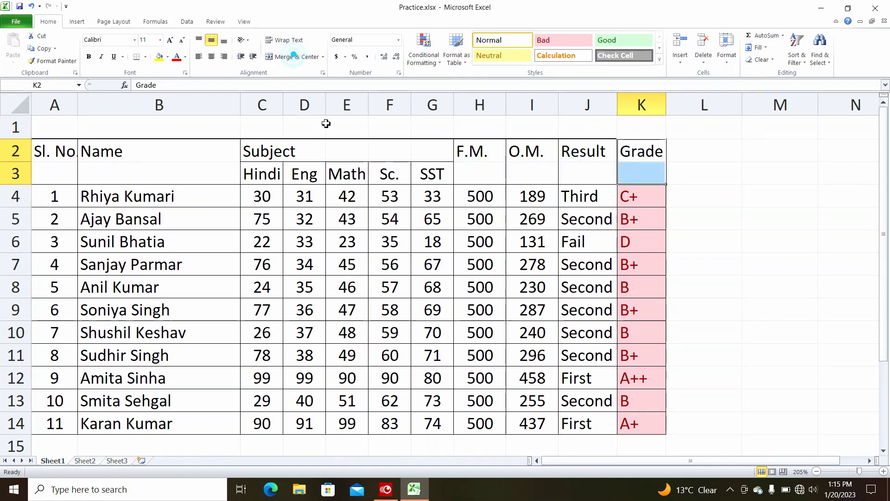
left_click_drag(45, 175, 177, 178)
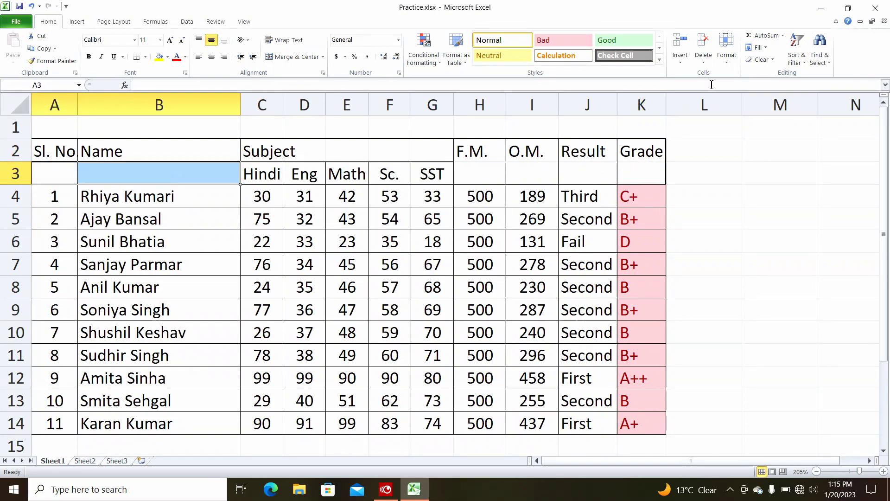
- Delete the blank cells A3:B3 and H3:K3, shifting cells up
left_click(705, 63)
left_click(714, 76)
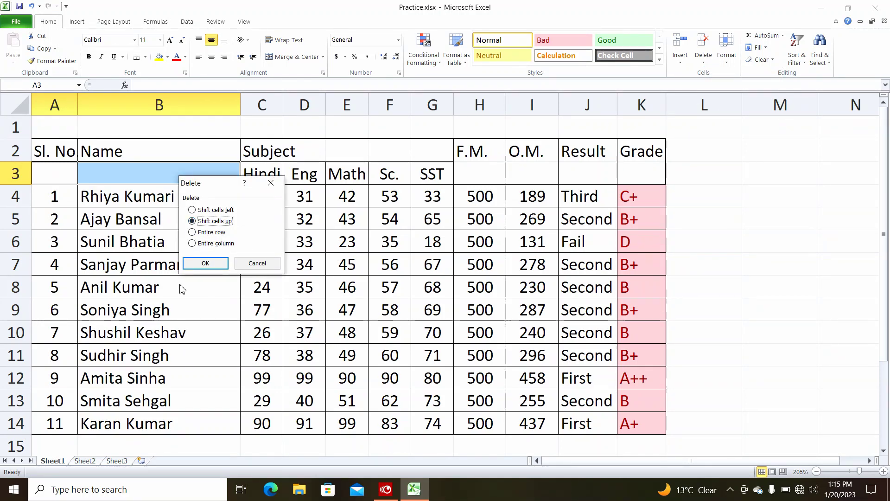
left_click(212, 266)
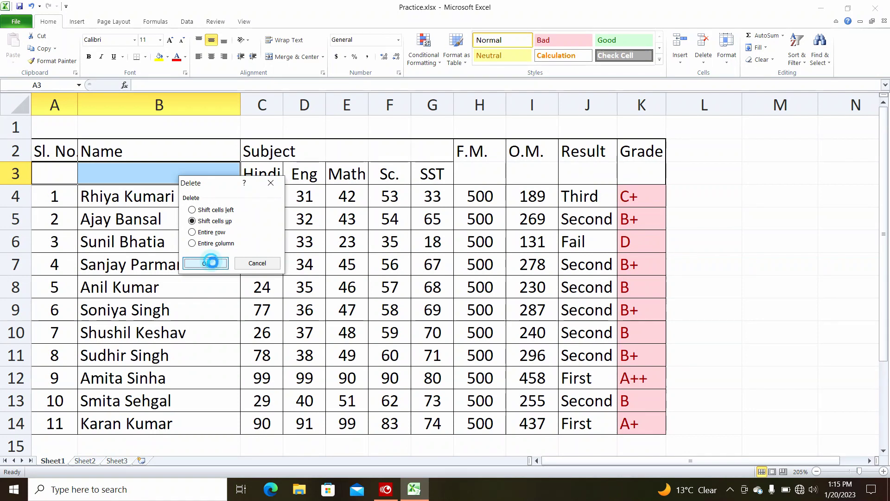
left_click_drag(478, 173, 645, 171)
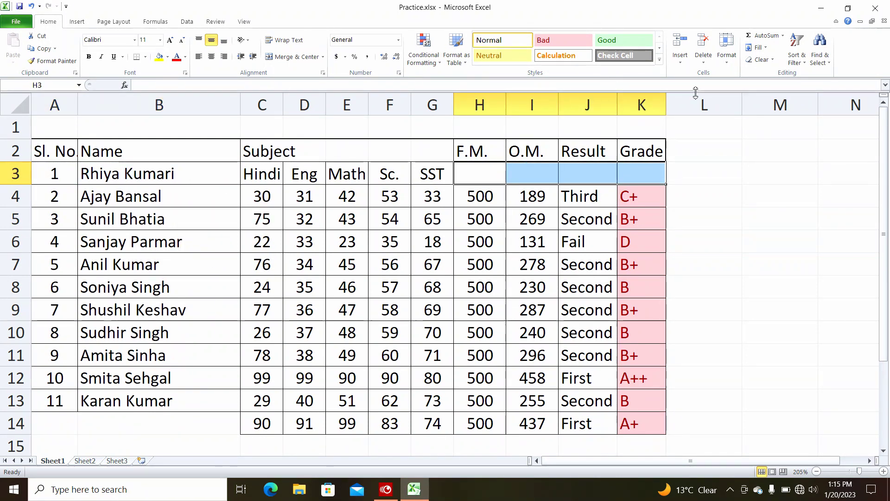
left_click(703, 57)
left_click(716, 75)
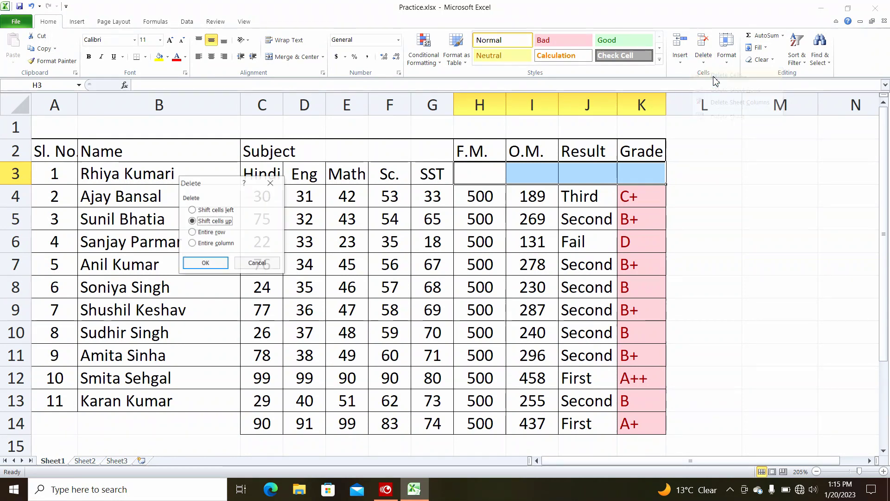
left_click(206, 262)
- Delete the Subject cells C2:G2 with cells shifted up so subject names sit in row 2
left_click_drag(252, 155, 433, 152)
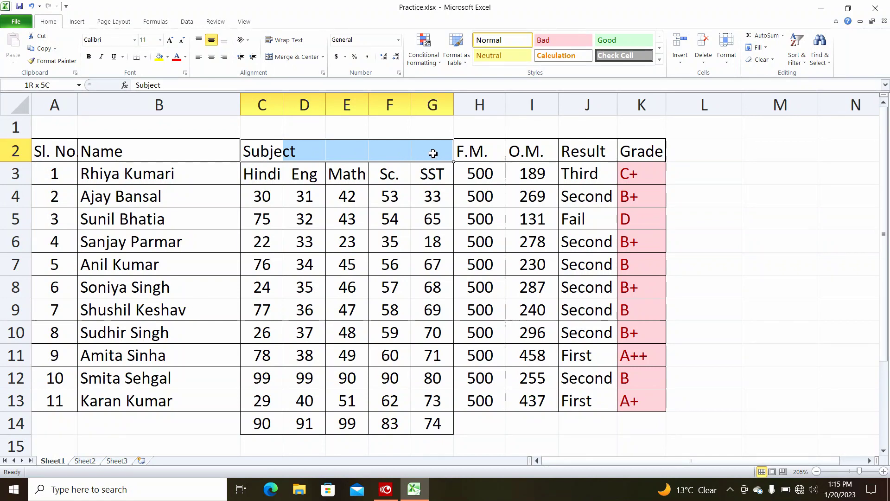
left_click(704, 64)
left_click(714, 78)
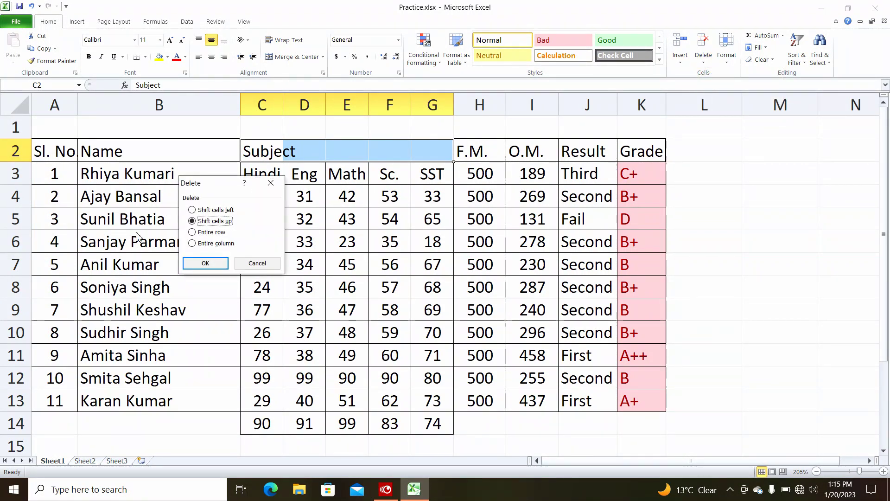
left_click(205, 263)
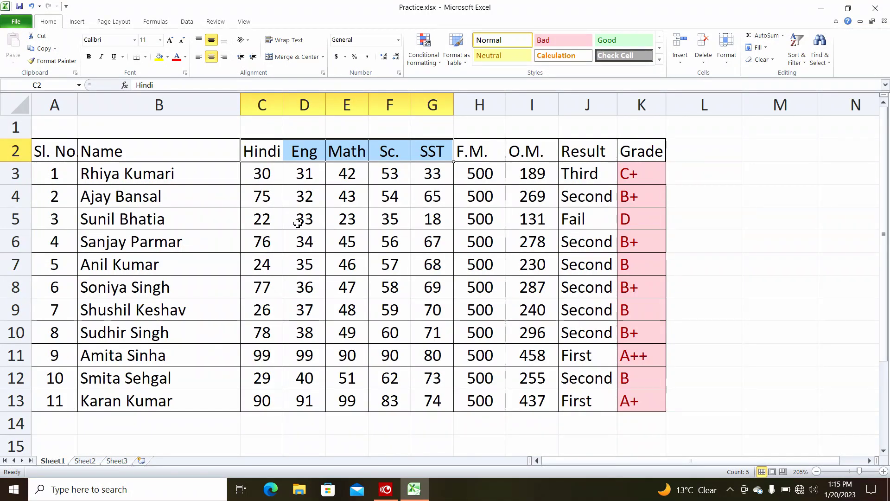
left_click(312, 255)
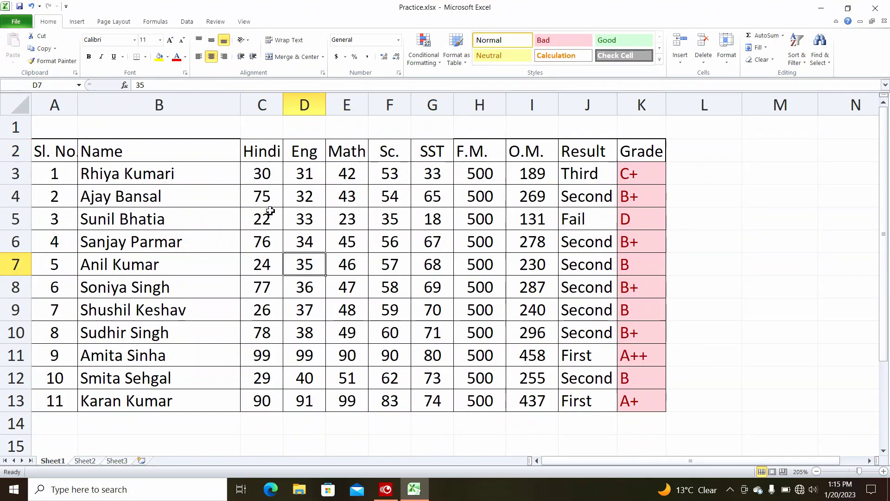
- Insert a blank column C before Hindi and narrow the Name column to width 14.22
left_click(261, 105)
right_click(263, 107)
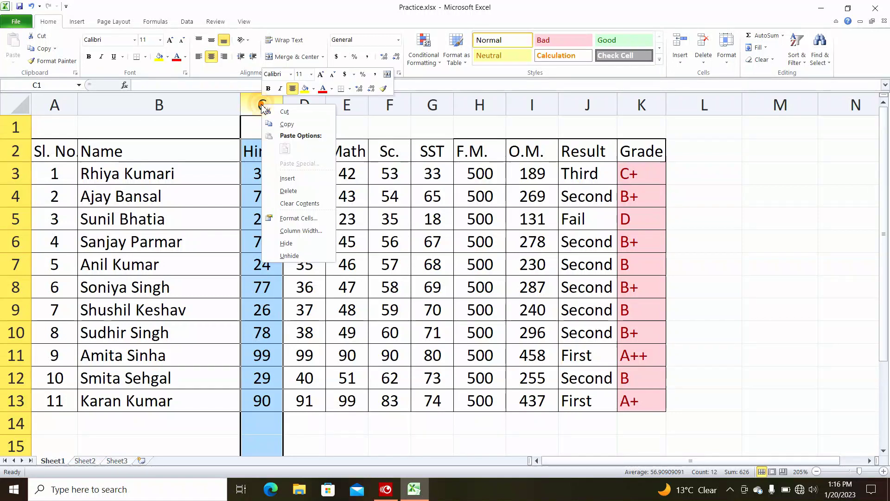
left_click(261, 99)
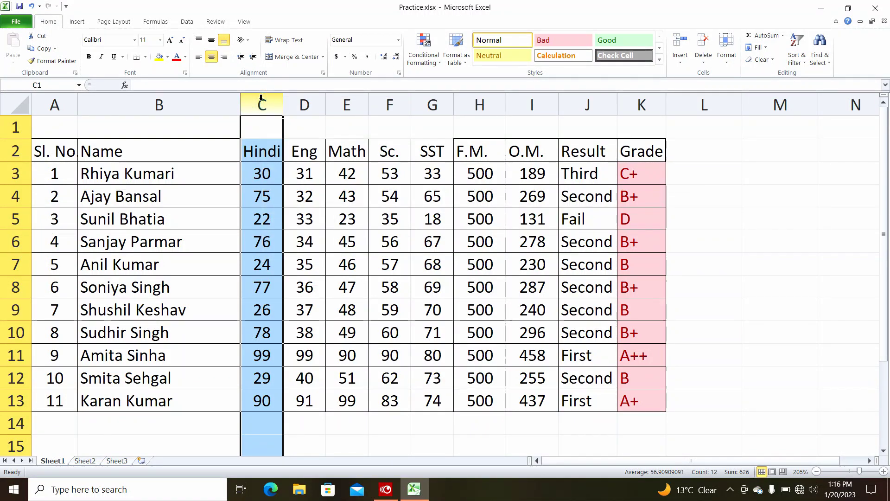
right_click(261, 99)
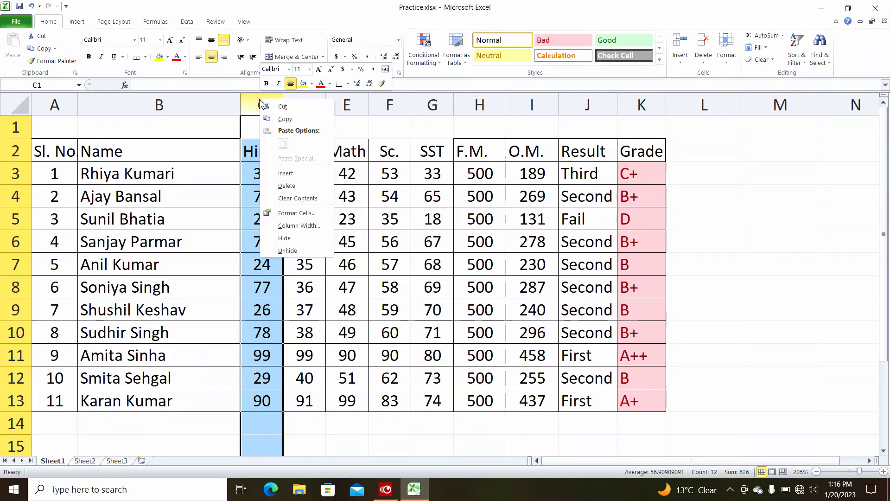
left_click(261, 99)
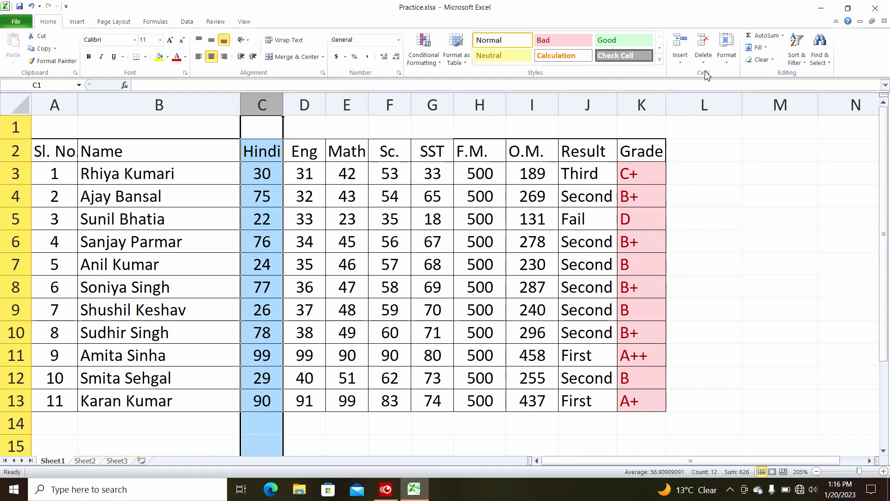
left_click(680, 58)
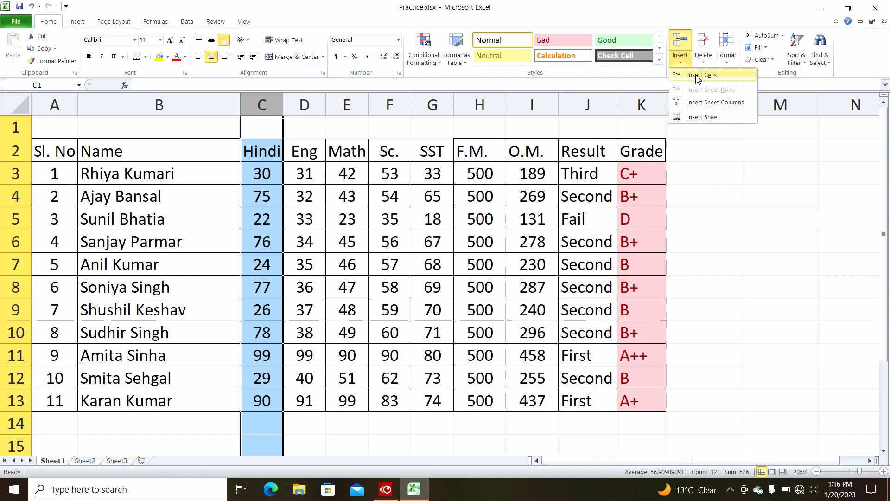
left_click(700, 75)
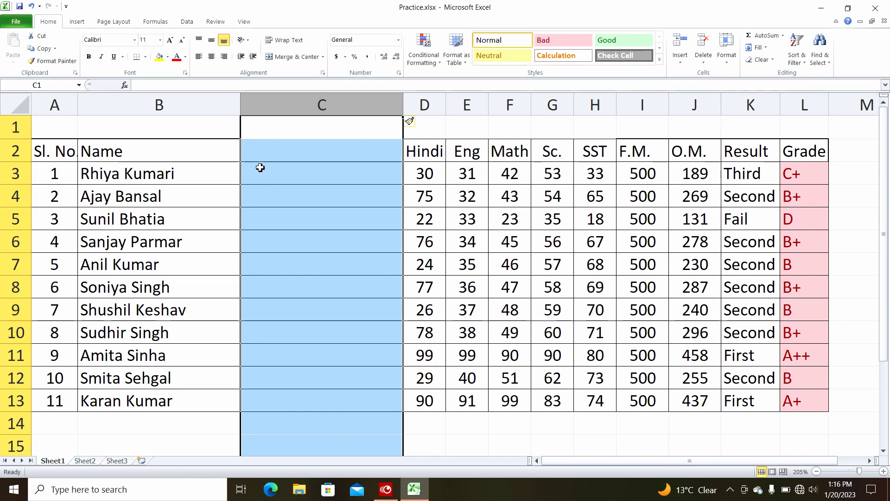
left_click_drag(241, 105, 199, 113)
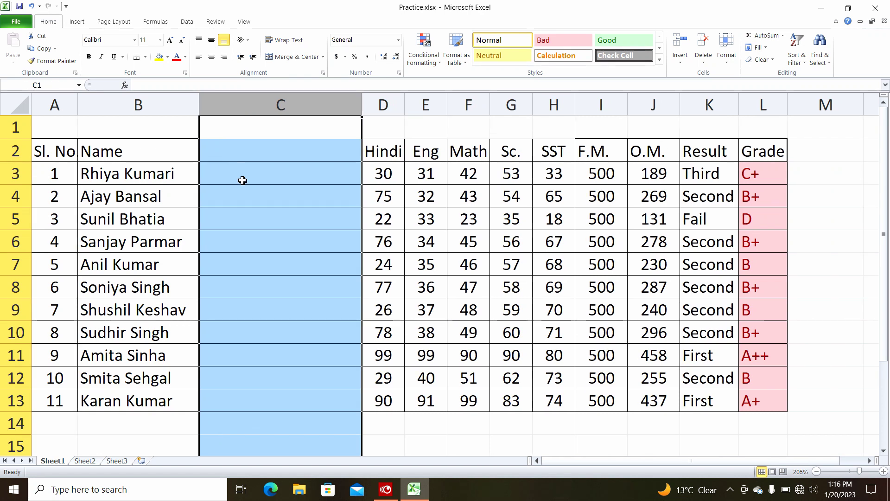
left_click(250, 157)
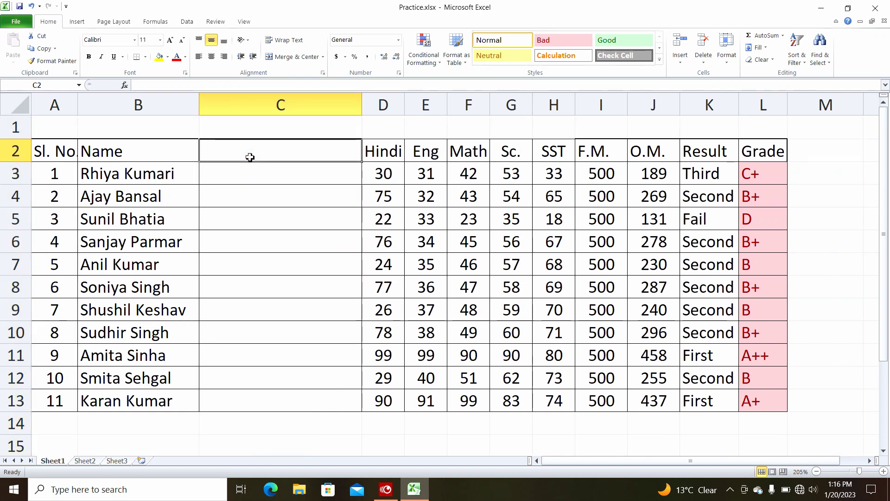
- Head C2 'AADHAR' and enter the first student's 12-digit AADHAR number in C3
type("A")
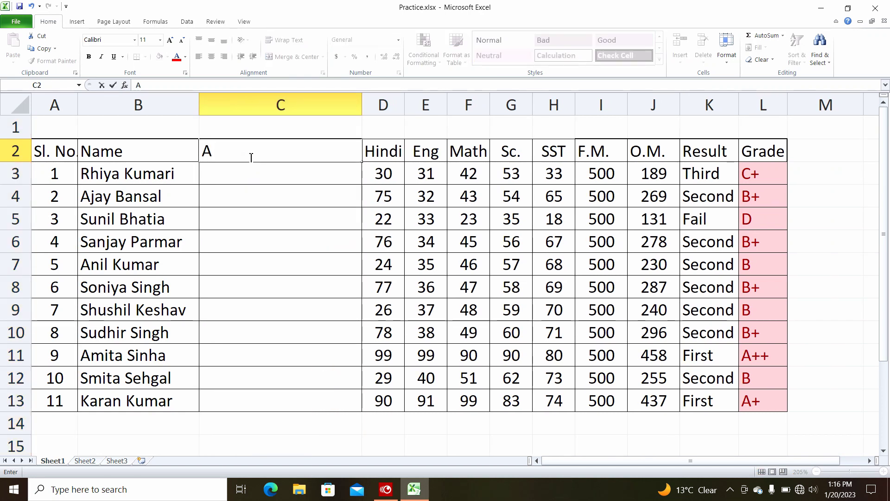
type("DHAR")
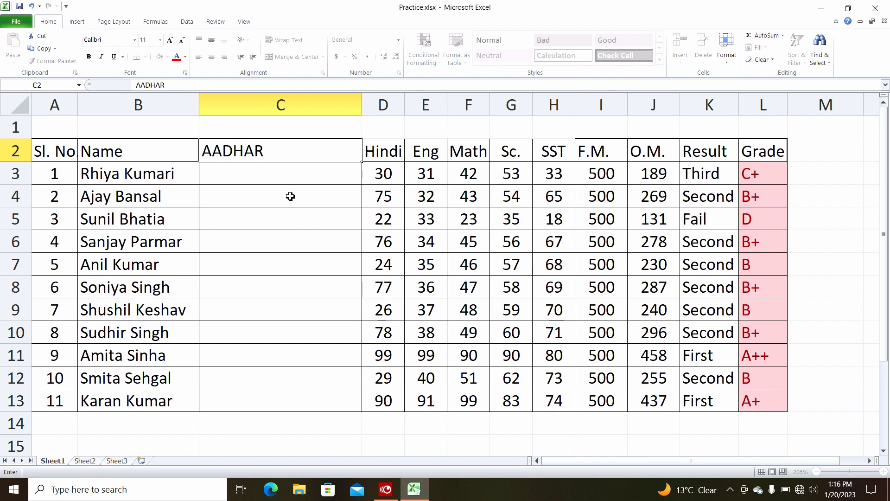
left_click(290, 196)
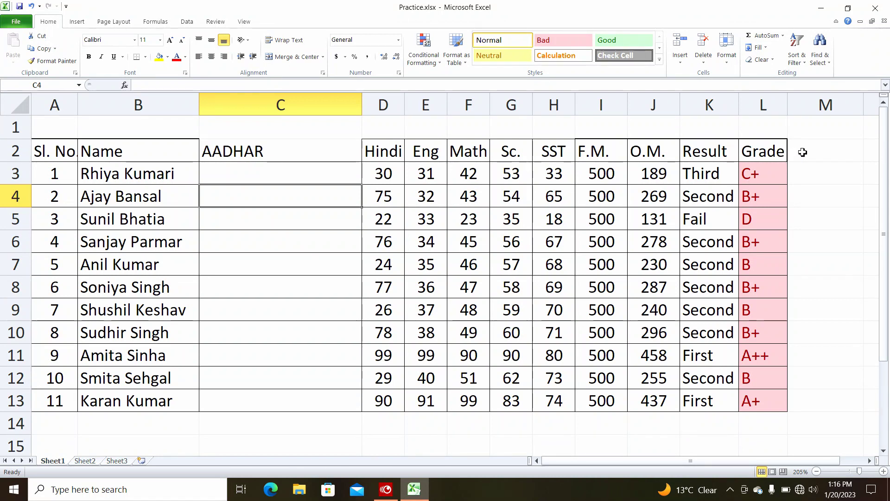
left_click(238, 169)
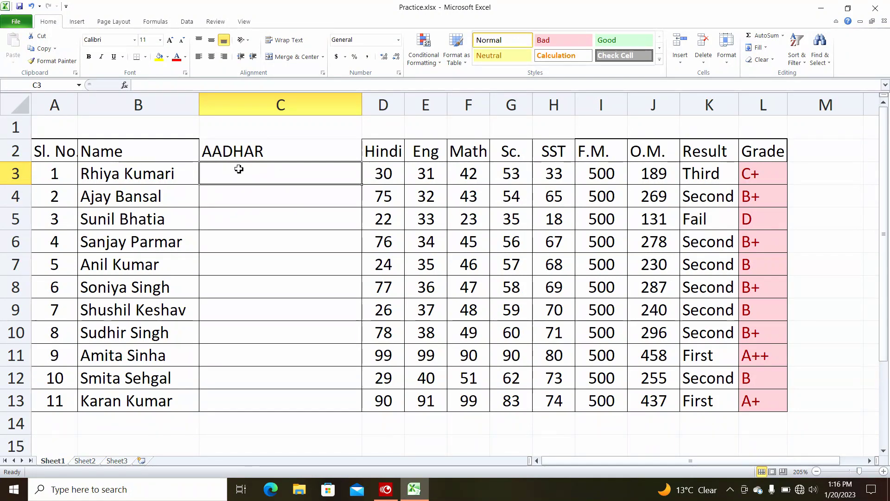
type("1")
type("567890")
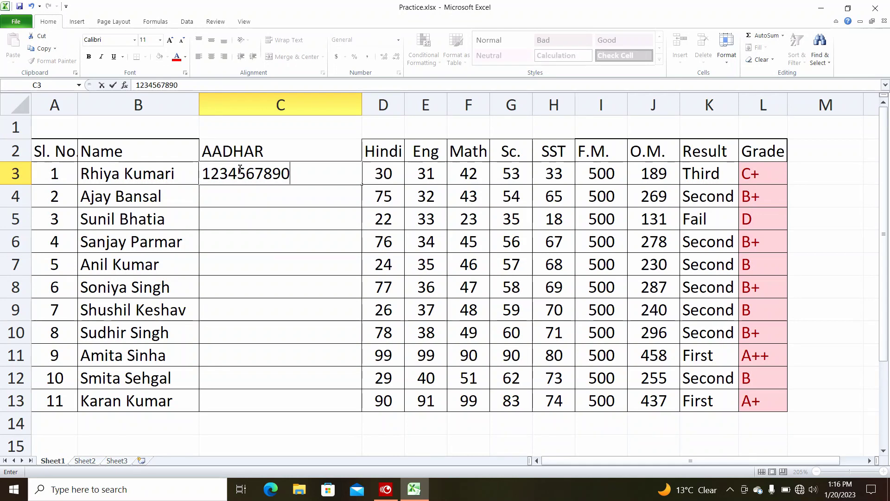
type("12")
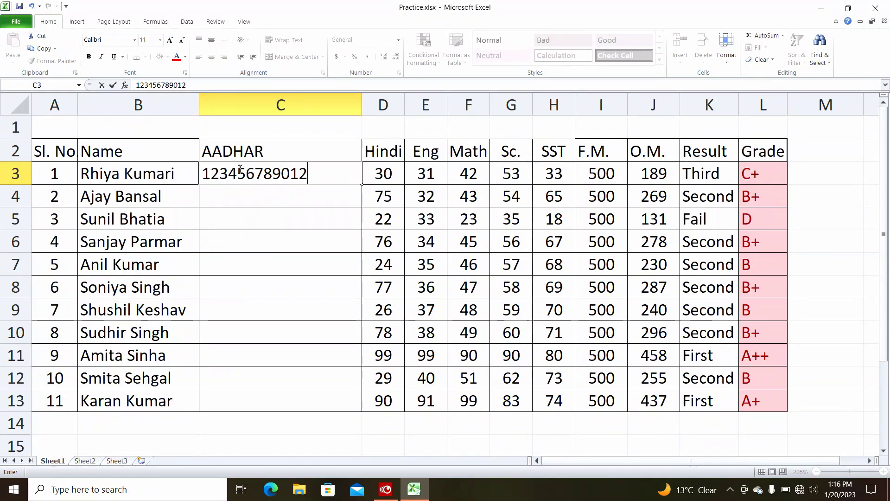
key("Return")
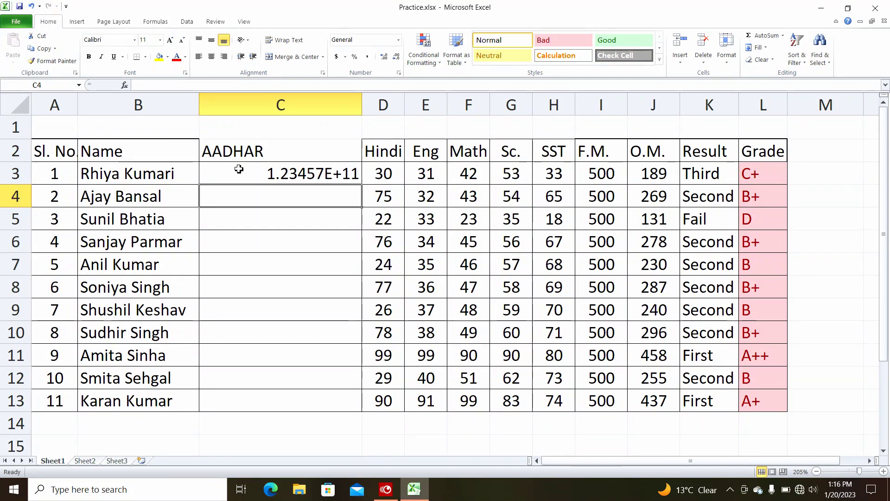
left_click(238, 170)
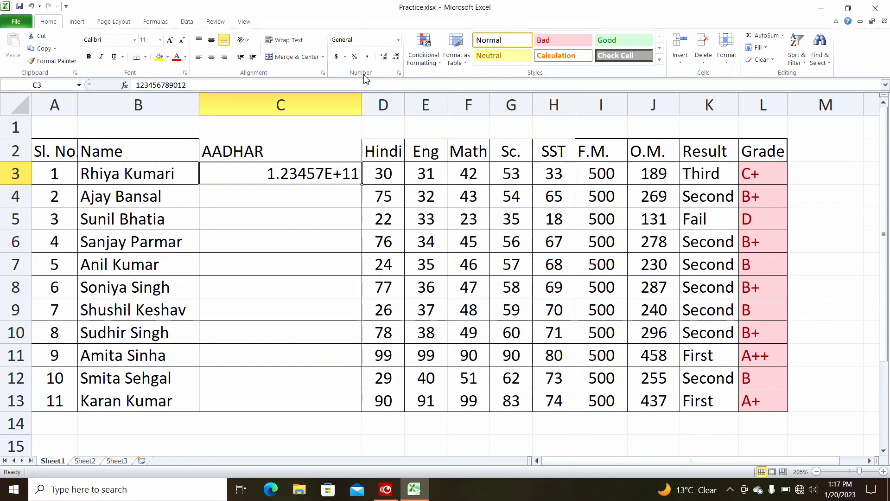
- Format C3:C13 as Number with zero decimal places so AADHAR values show all 12 digits
left_click_drag(287, 166, 255, 395)
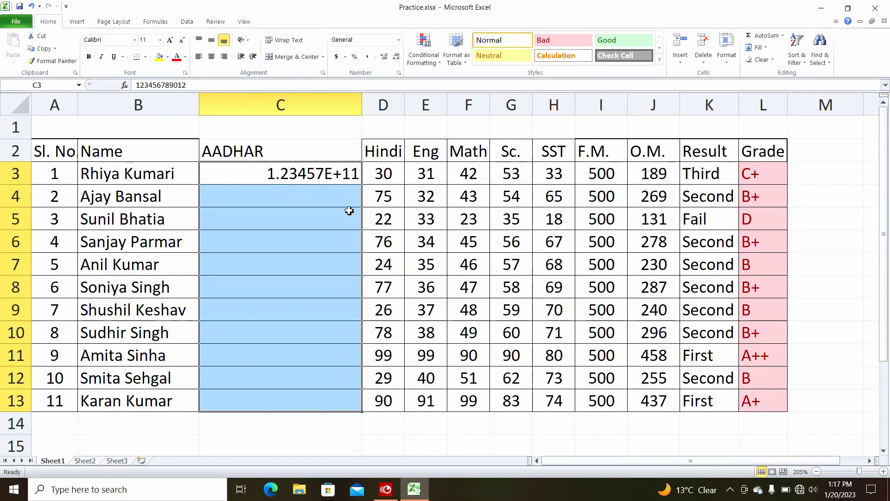
left_click(398, 40)
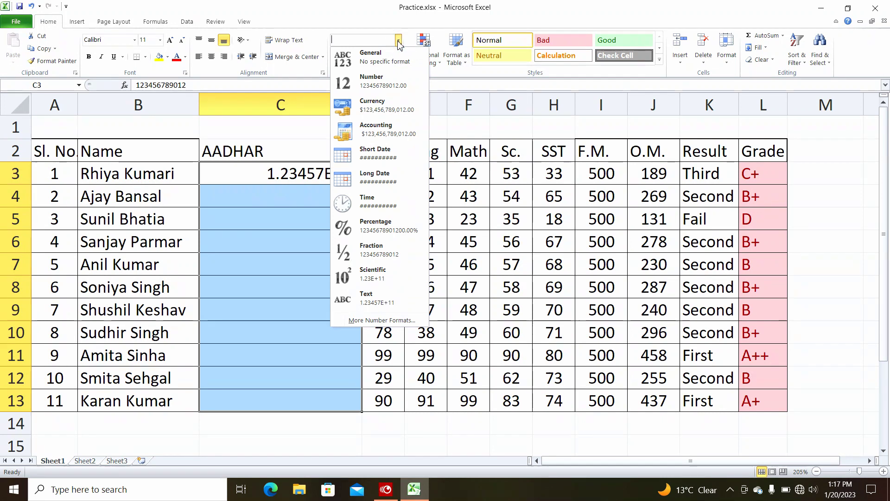
left_click(383, 84)
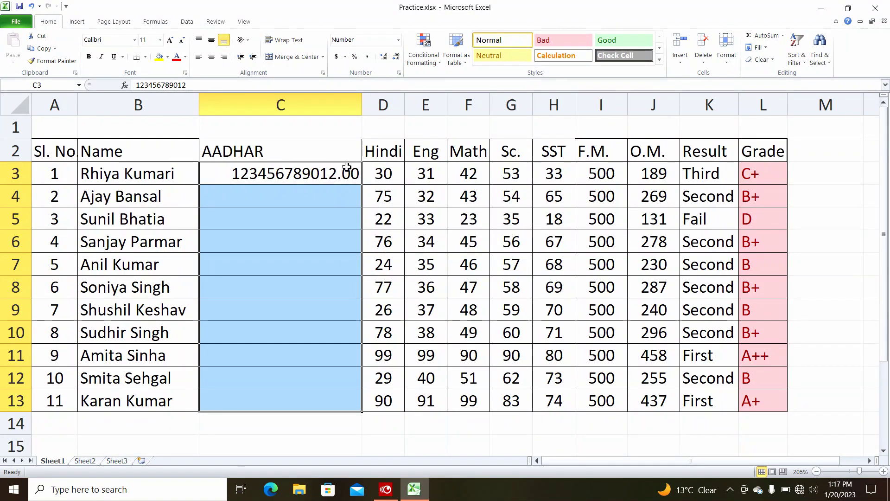
left_click(396, 57)
left_click(396, 56)
left_click(293, 176)
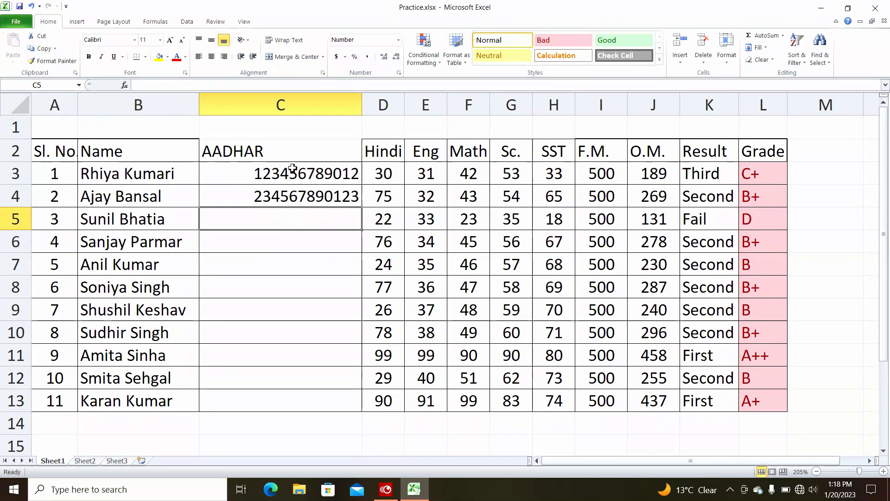
left_click_drag(293, 168, 266, 396)
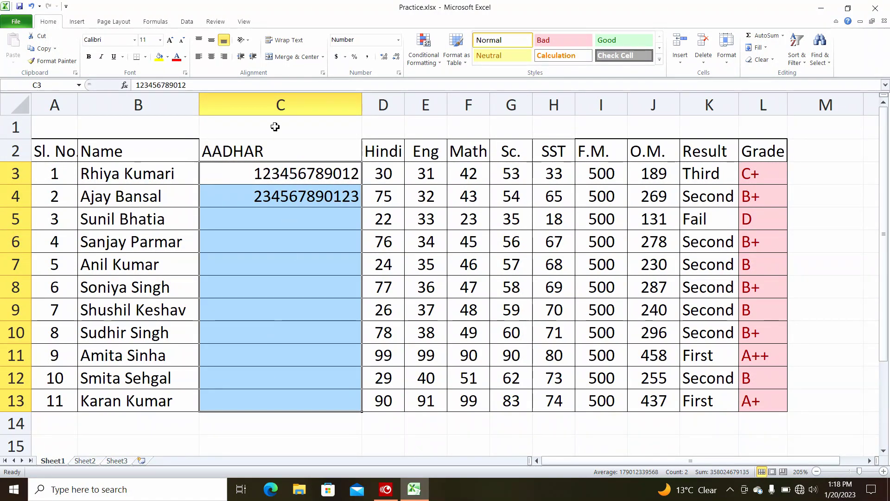
left_click(187, 22)
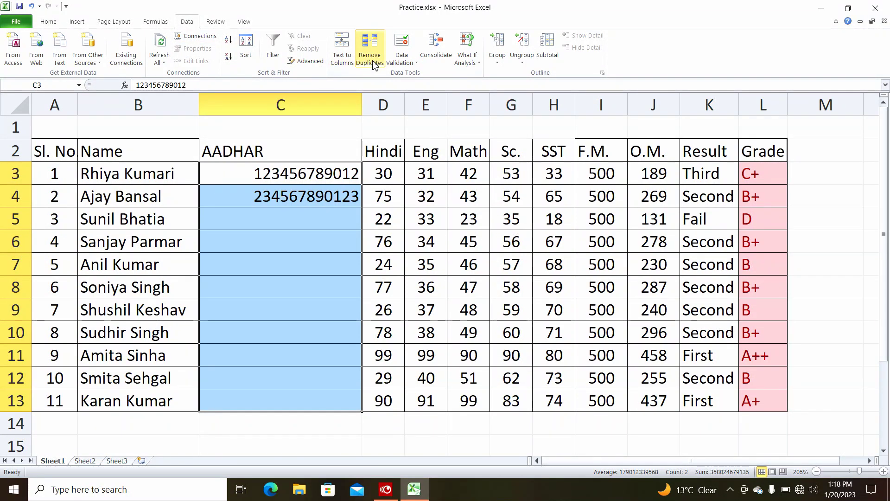
- Add a Data Validation rule restricting C3:C13 to text length between 12 and 12
left_click(408, 66)
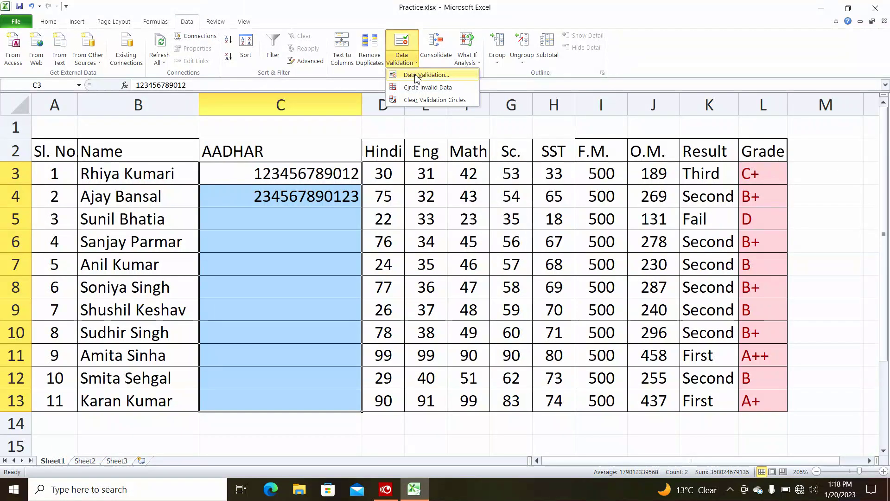
left_click(410, 73)
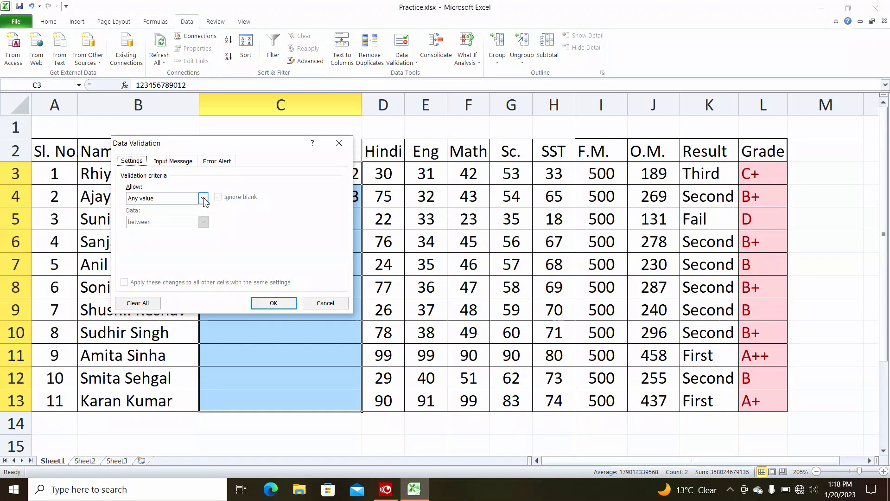
left_click(203, 198)
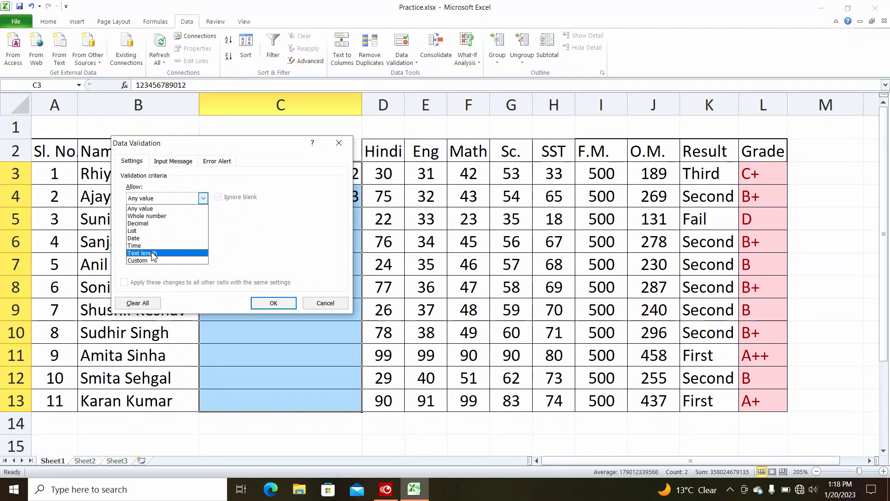
left_click(152, 252)
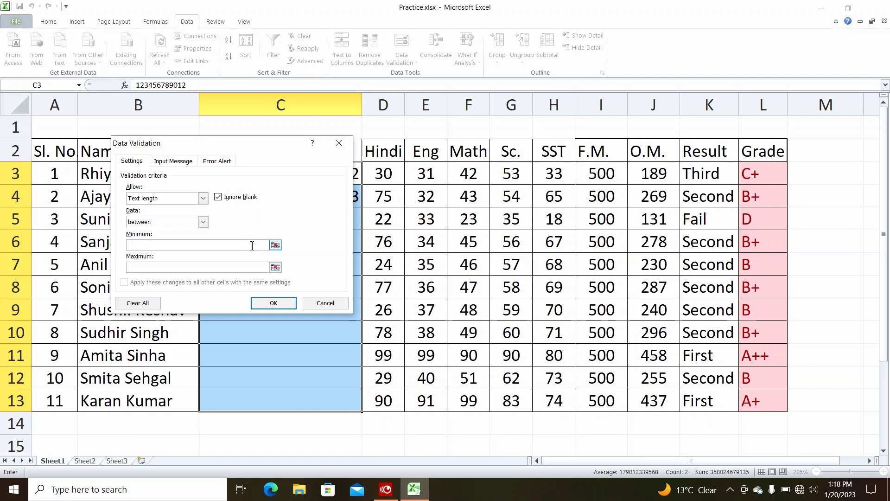
type("12")
left_click(230, 266)
type("1")
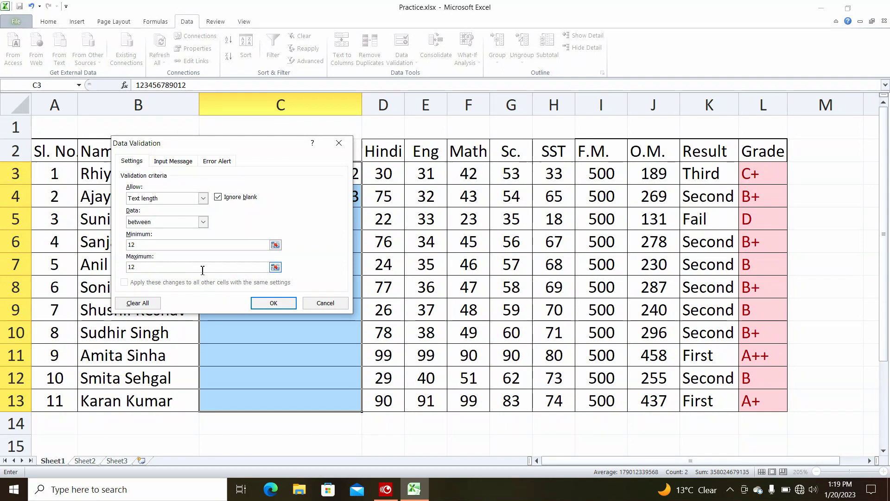
left_click(275, 303)
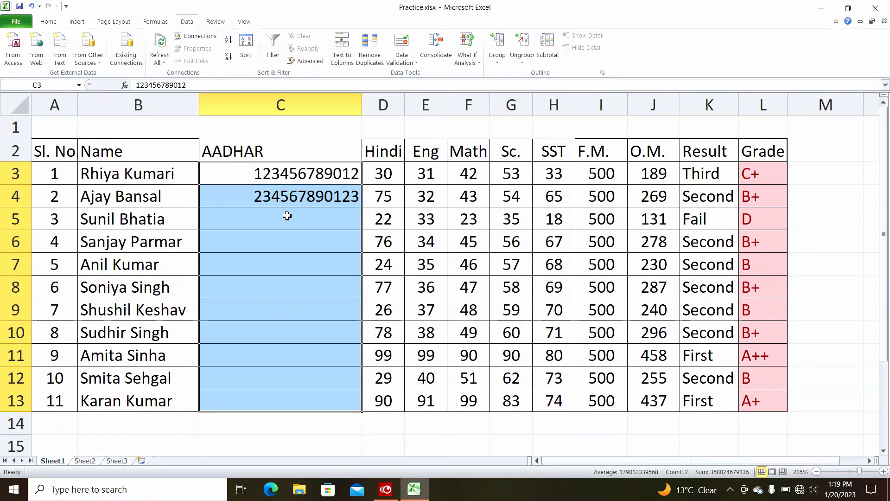
left_click(287, 216)
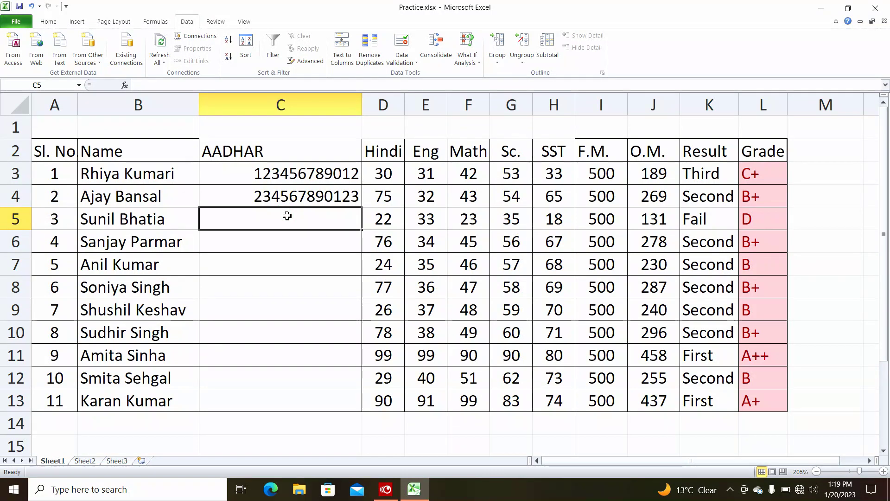
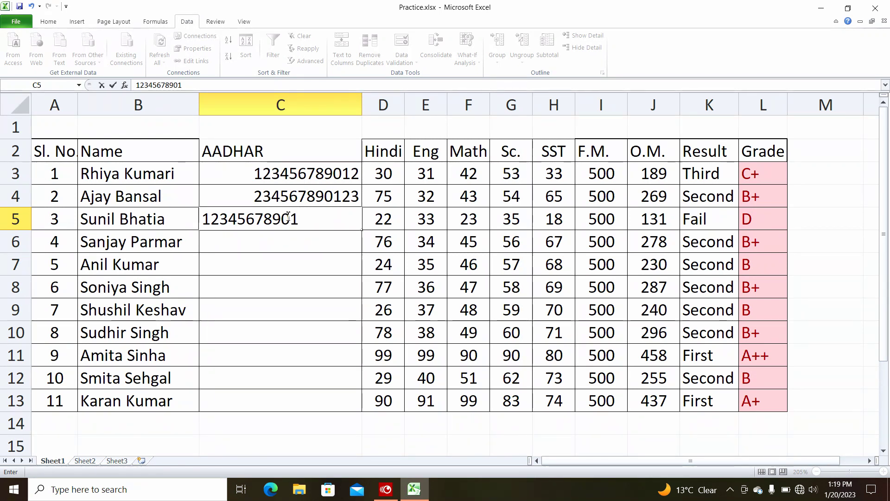
- Enter 12-digit AADHAR numbers in C5 and C6, correcting the rejected 11-digit entry
key("Return")
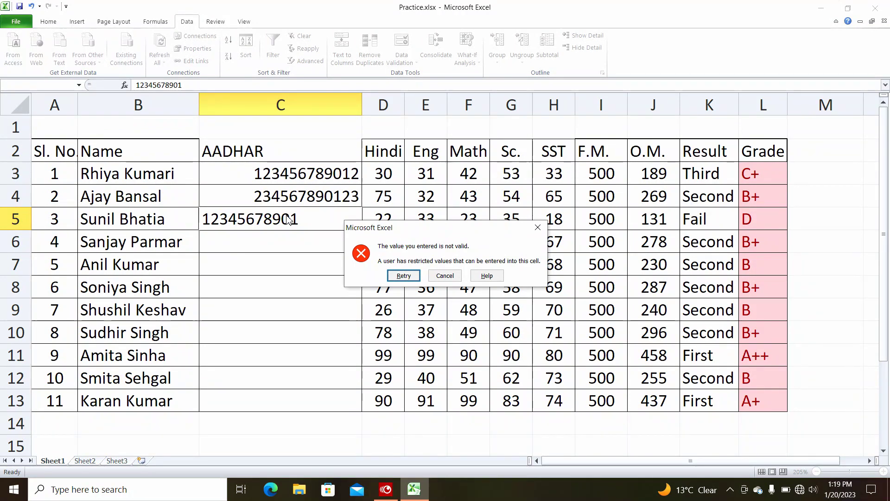
key("Return")
key("End")
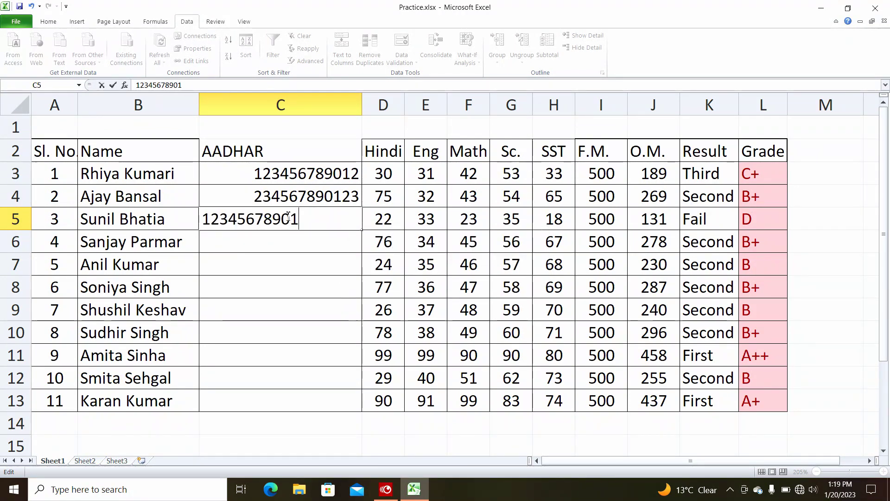
key("Return")
key("Return")
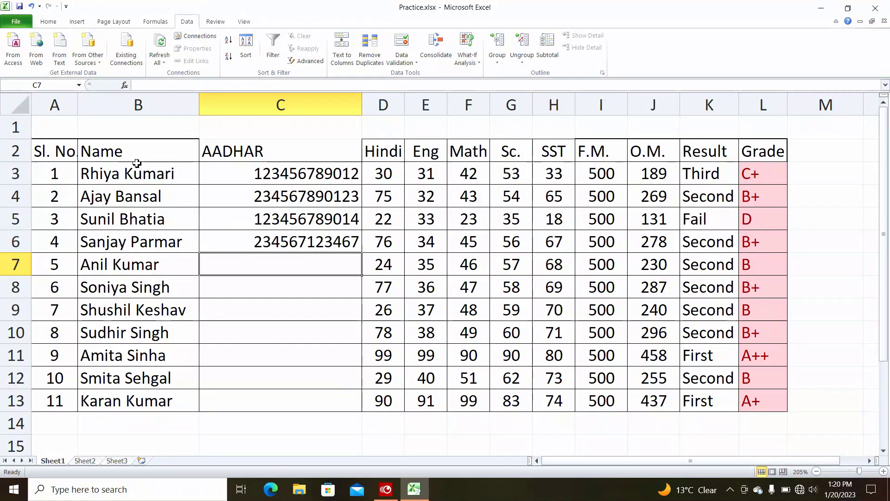
- Put thick box borders around the header row and the subject marks D2:H13
left_click_drag(65, 150, 782, 143)
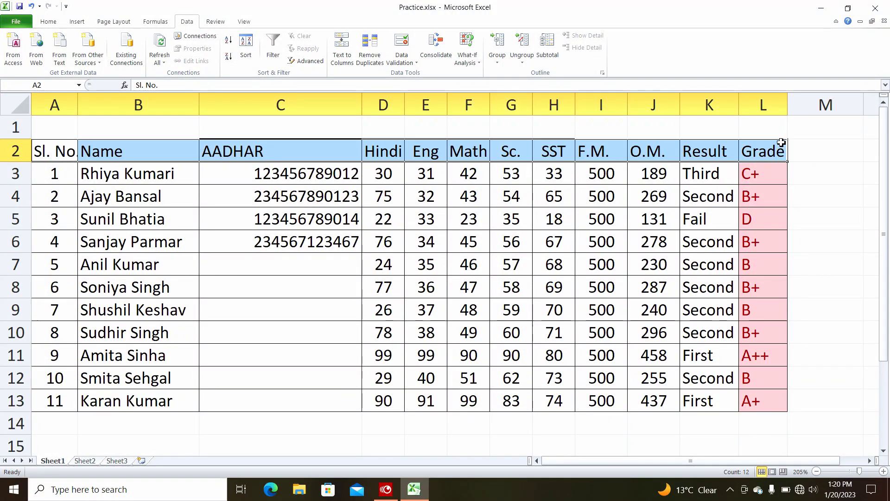
left_click(48, 21)
left_click(145, 57)
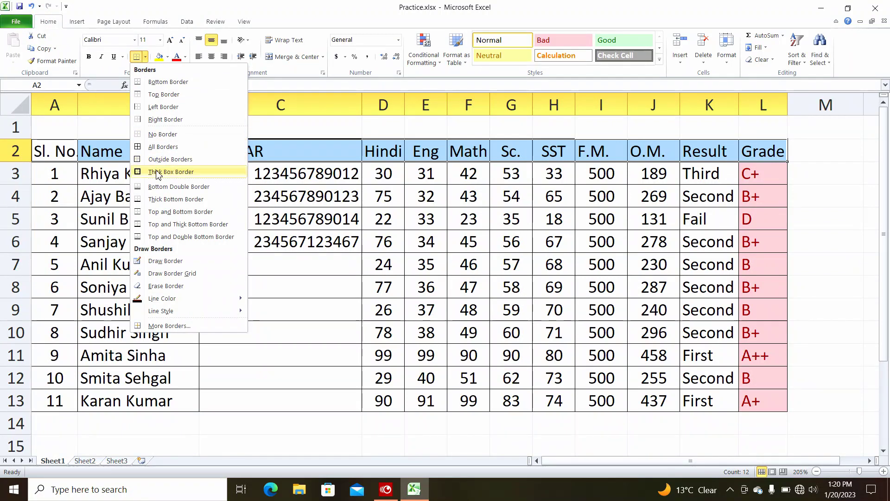
left_click(156, 172)
left_click(306, 174)
mouse_move(383, 151)
left_mouse_down()
mouse_move(422, 374)
mouse_move(546, 397)
left_mouse_up()
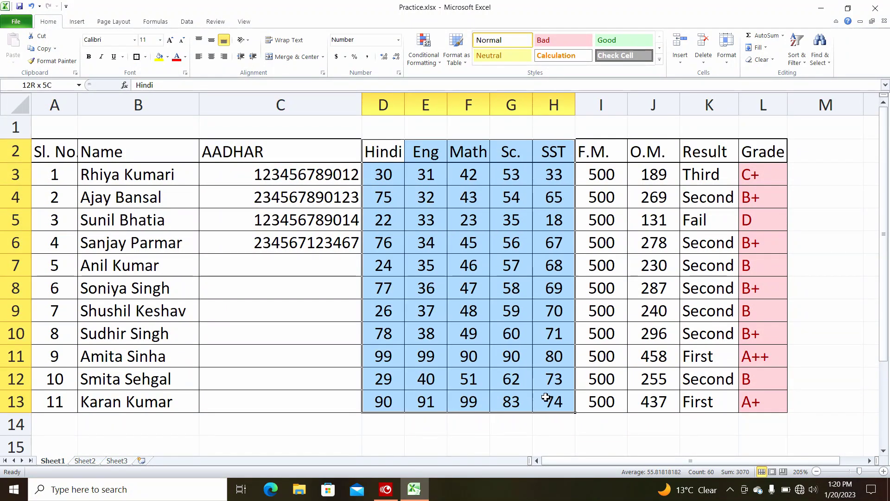
left_click(137, 57)
left_click(270, 224)
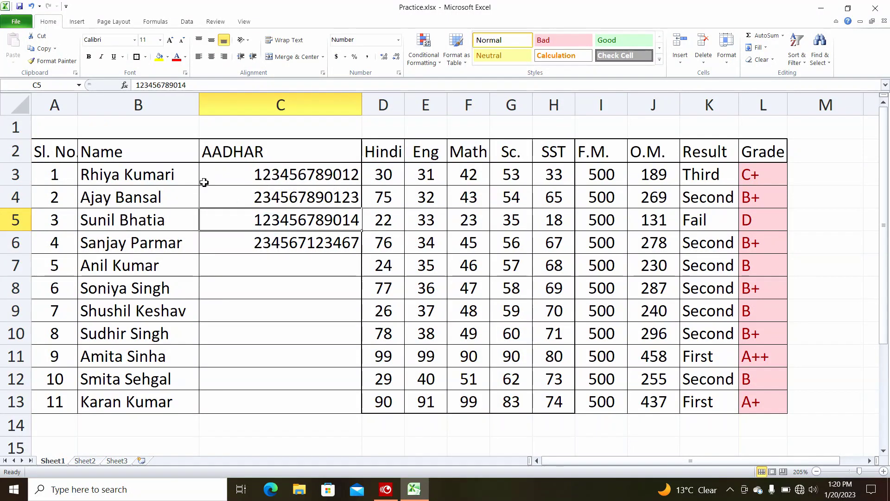
- Apply the Good style to the header row, narrow column C, and centre C3:C13
left_click_drag(49, 152, 762, 151)
left_click(628, 45)
left_click(383, 220)
left_click_drag(360, 107, 325, 106)
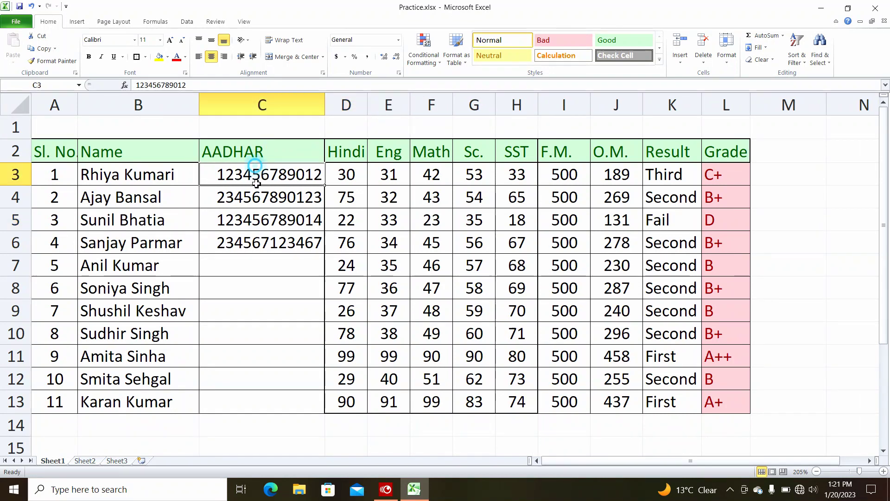
left_click_drag(259, 174, 239, 391)
left_click(211, 56)
left_click(244, 265)
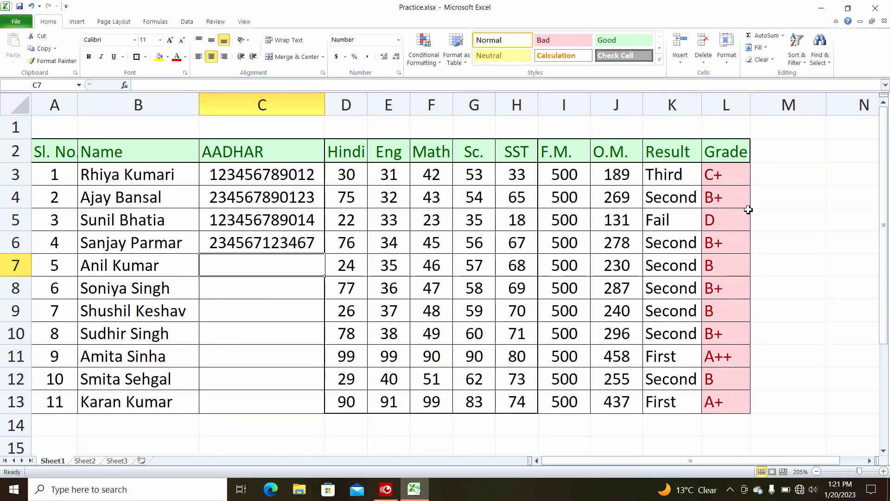
left_click(778, 152)
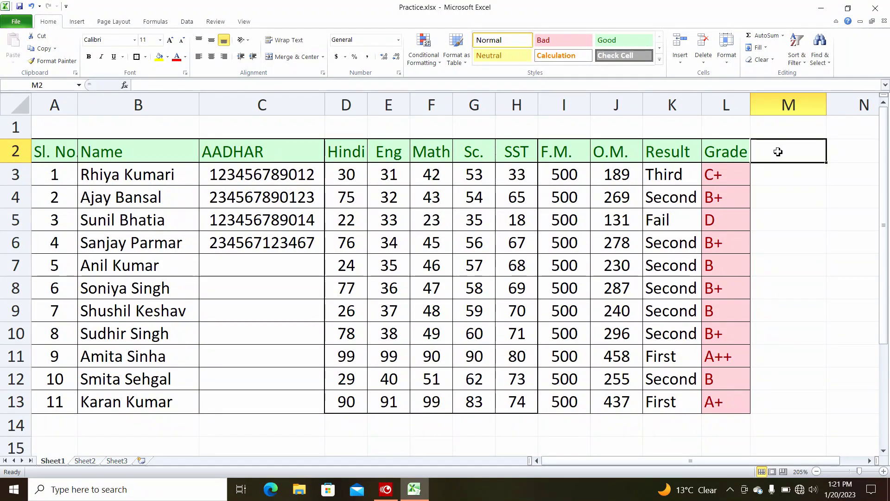
- Add headings 'Ave' in M2 and '%' in N2, and narrow columns M and N
type("Ave.")
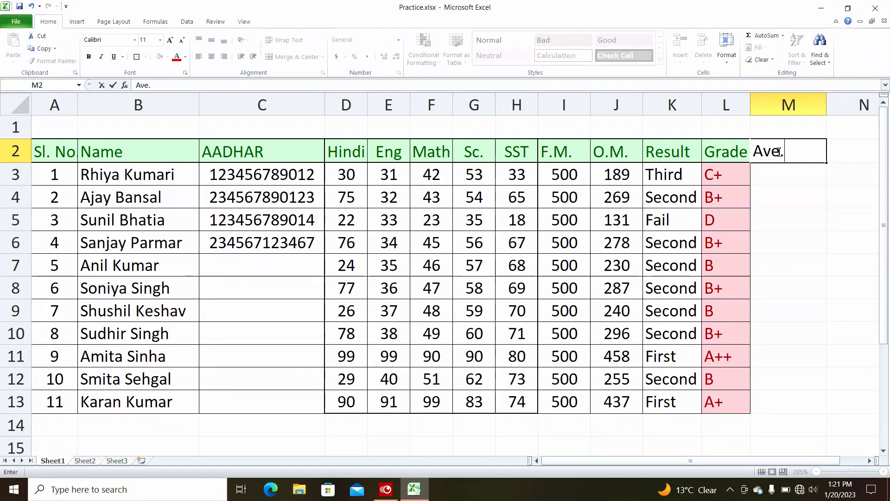
key("Tab")
type("%")
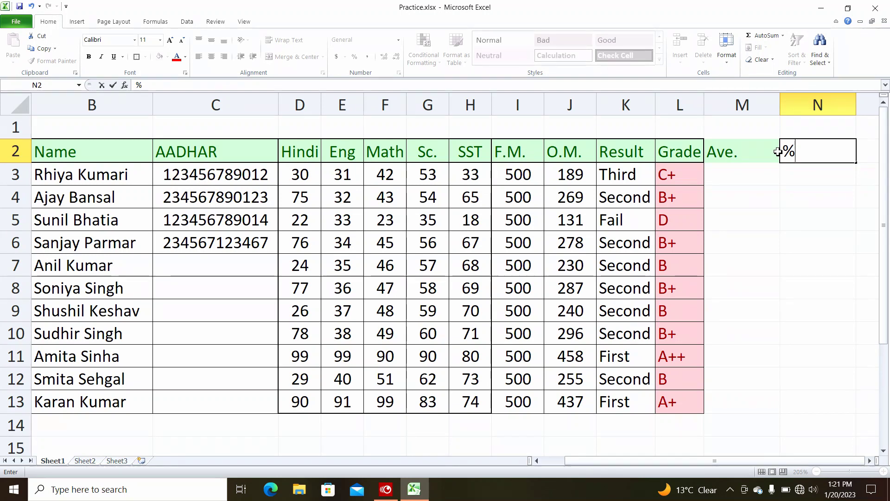
key("Tab")
key("Left")
key("Left")
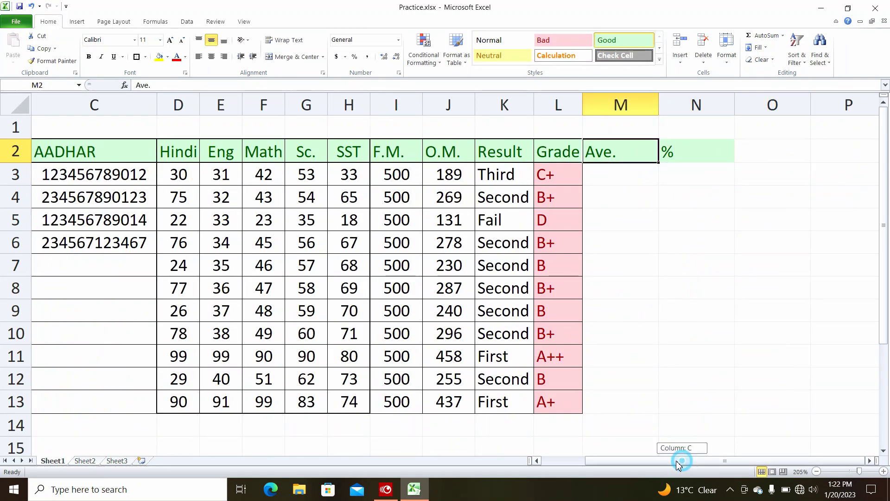
left_click_drag(685, 465, 642, 465)
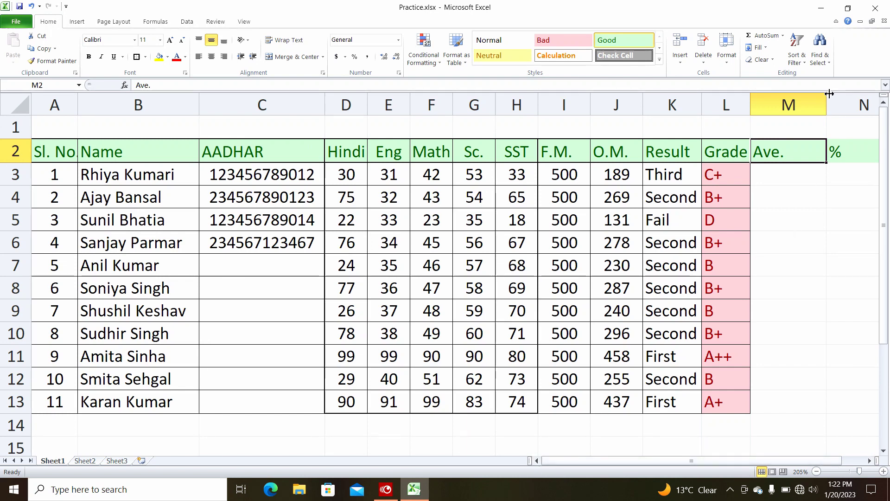
left_click_drag(827, 93, 795, 100)
left_click_drag(866, 103, 807, 103)
- Apply a Thick Box Border around the whole header row A2:N2
left_click_drag(51, 152, 810, 148)
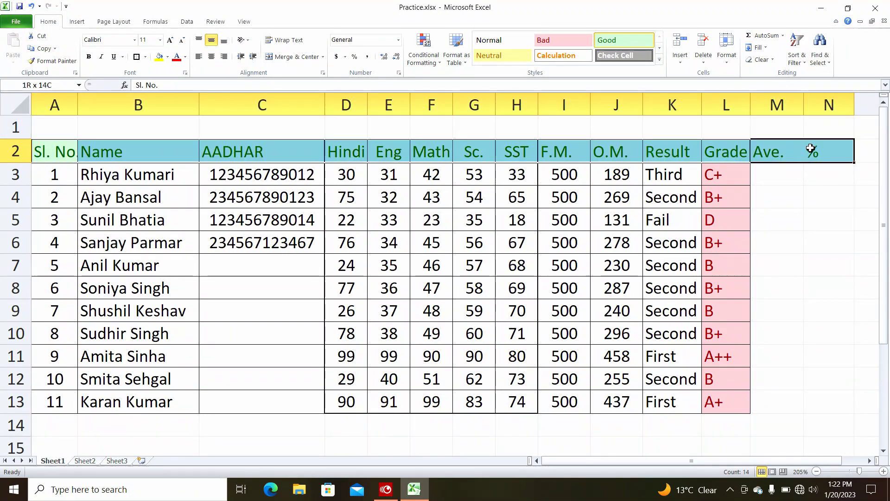
left_click(136, 56)
left_click(376, 151)
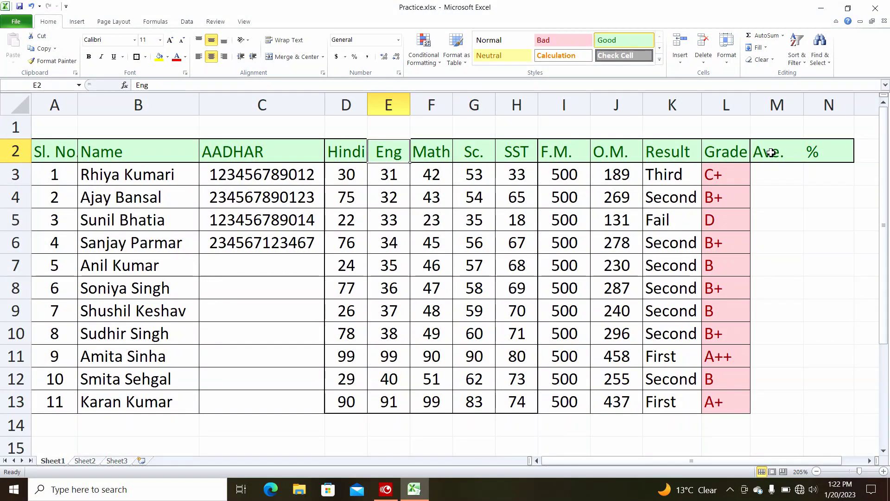
left_click(793, 151)
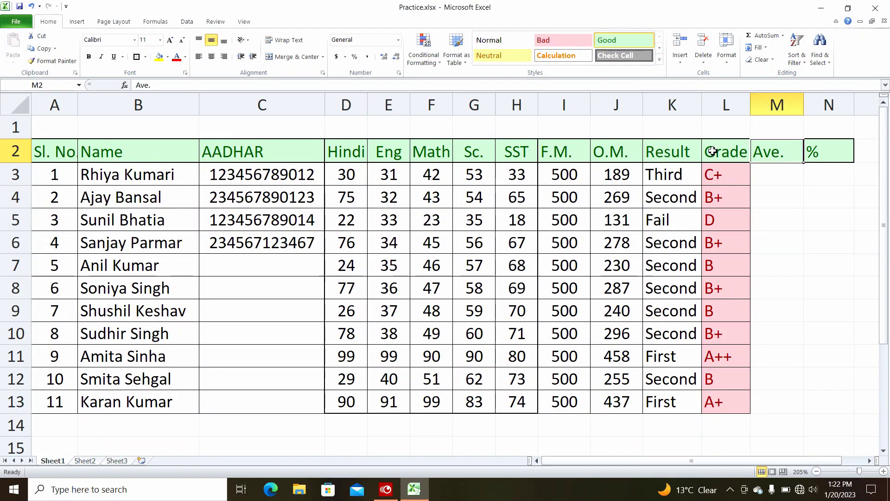
left_click_drag(835, 151, 45, 144)
left_click(145, 57)
left_click(158, 134)
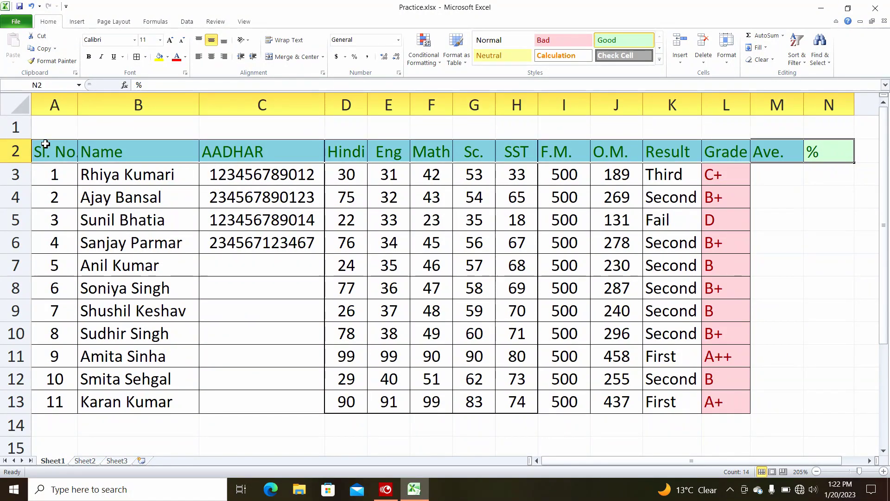
left_click(145, 56)
left_click(153, 165)
left_click(470, 203)
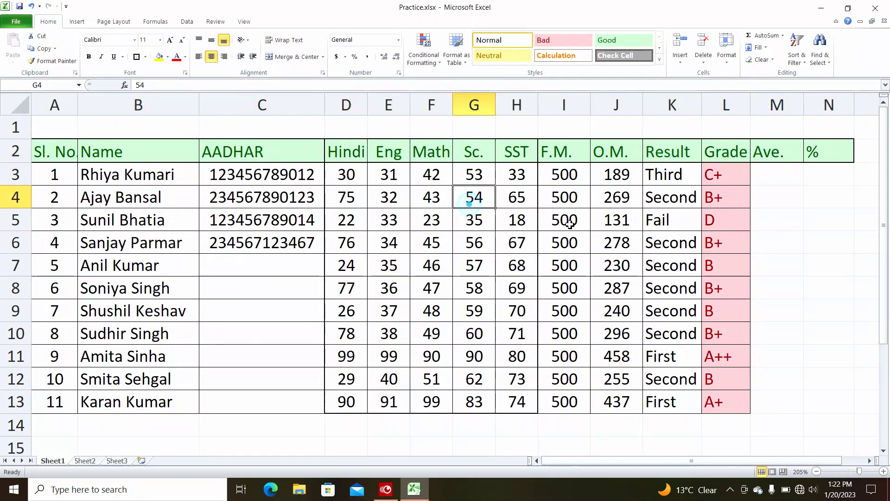
- Give the empty Ave. and % cells M3:N13 All Borders
left_click(788, 176)
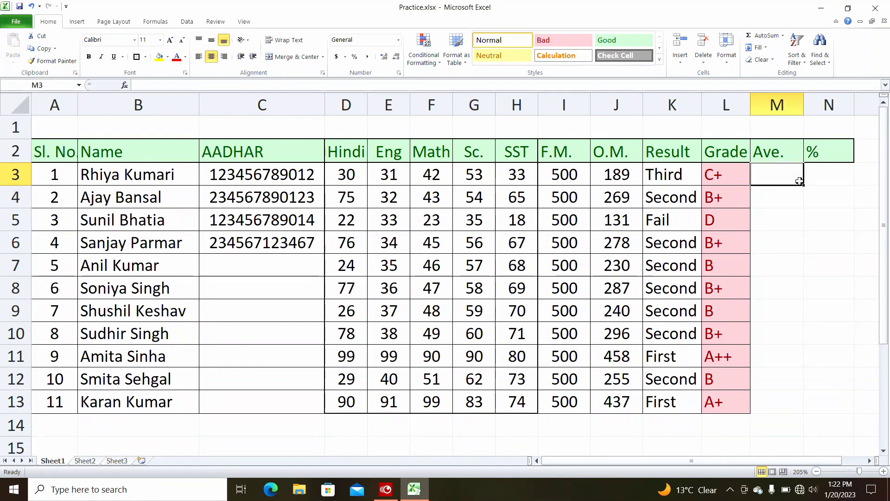
mouse_move(832, 174)
left_mouse_down()
mouse_move(776, 354)
mouse_move(774, 402)
left_mouse_up()
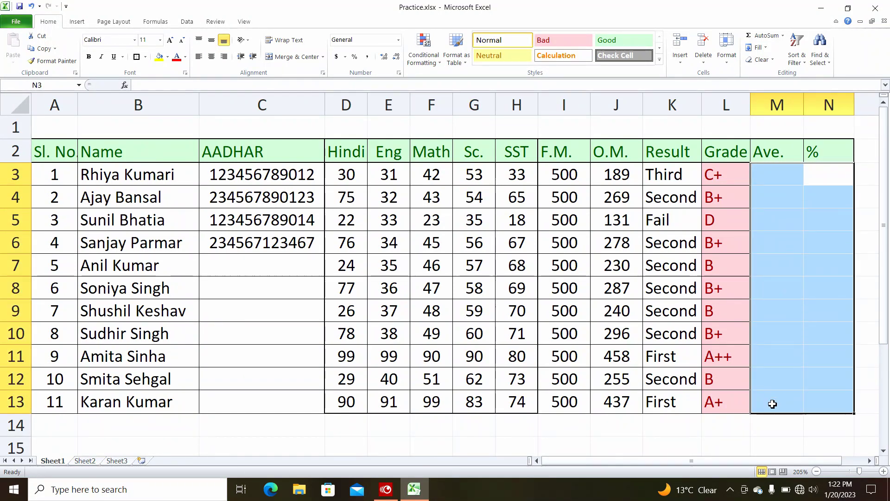
left_click(145, 57)
left_click(163, 147)
- Reapply borders to the header row A2:N2 and the table body A3:N13
left_click_drag(835, 151, 47, 152)
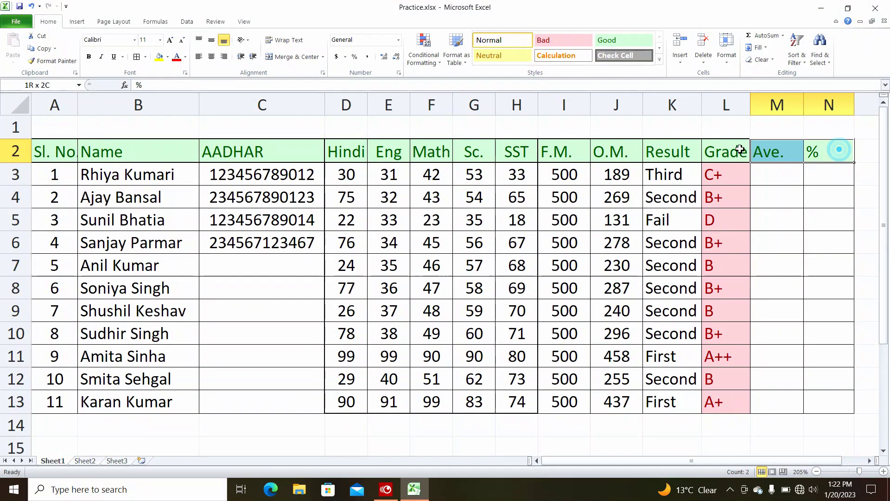
left_click(147, 56)
left_click(162, 147)
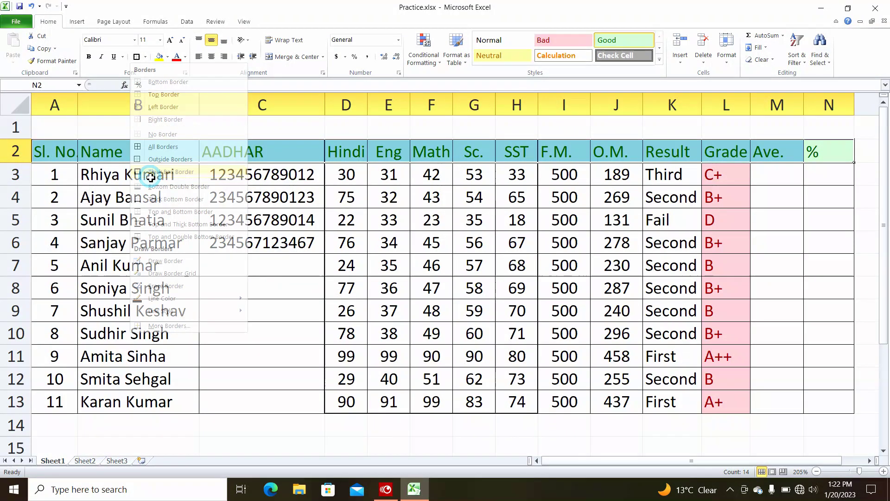
left_click(346, 220)
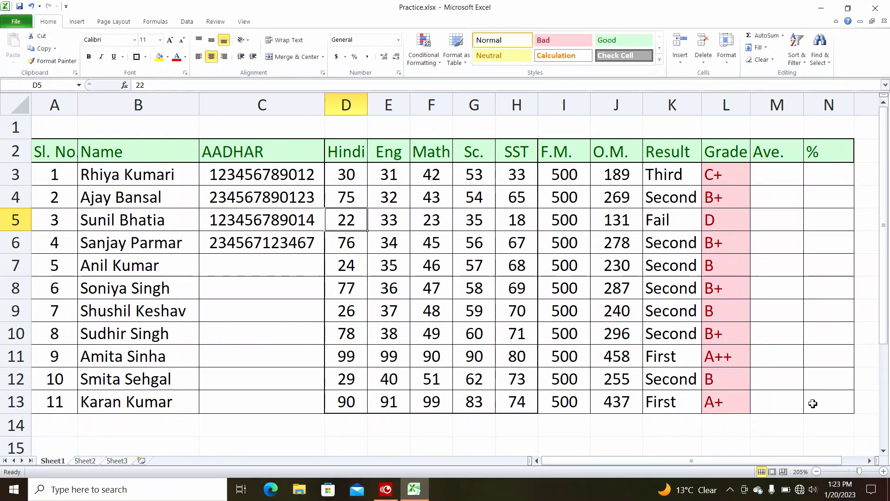
left_click_drag(833, 162, 25, 399)
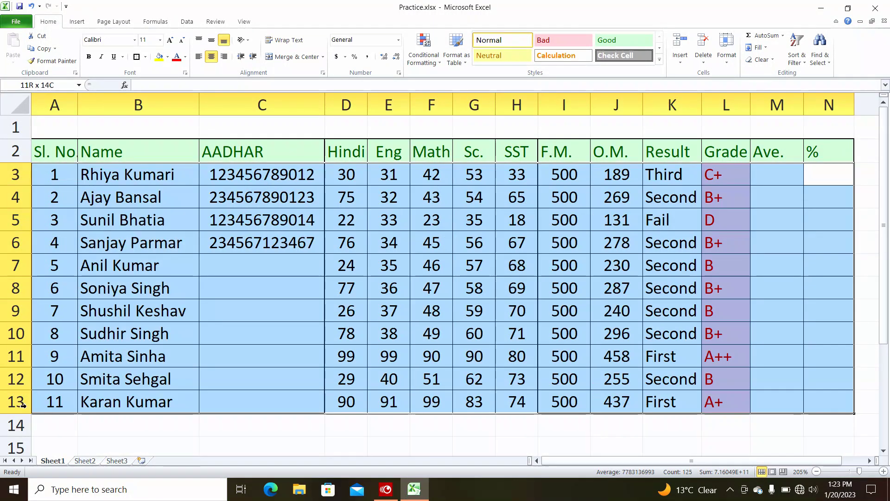
left_click(138, 57)
left_click(241, 288)
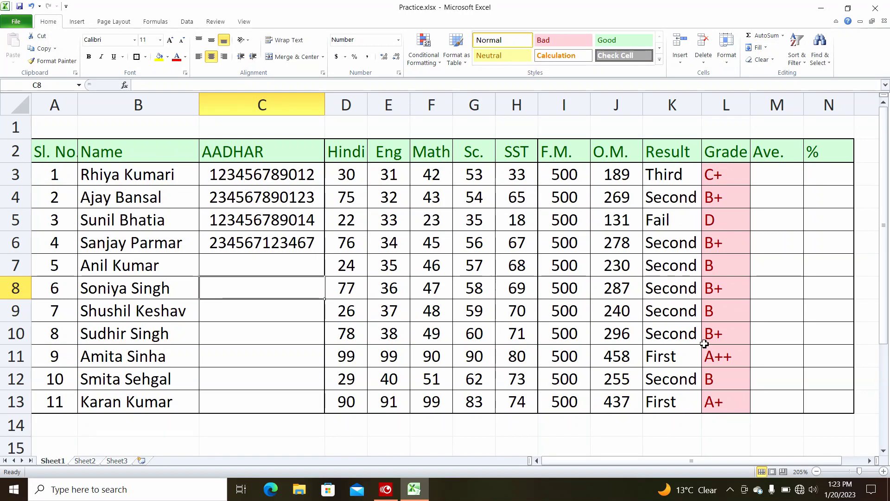
- Centre the Ave. and % headings in M2:N2
left_click(785, 153)
mouse_move(784, 153)
left_mouse_down()
mouse_move(827, 152)
mouse_move(810, 390)
left_mouse_up()
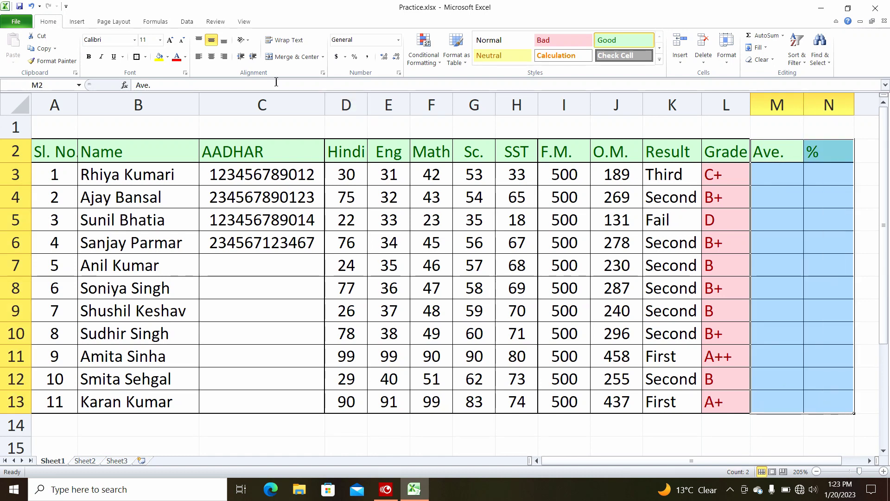
left_click(212, 56)
left_click(793, 243)
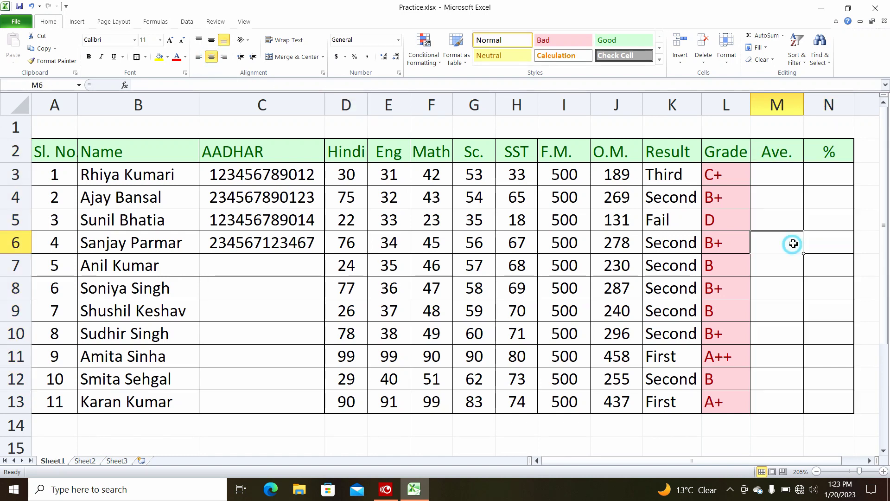
left_click(788, 175)
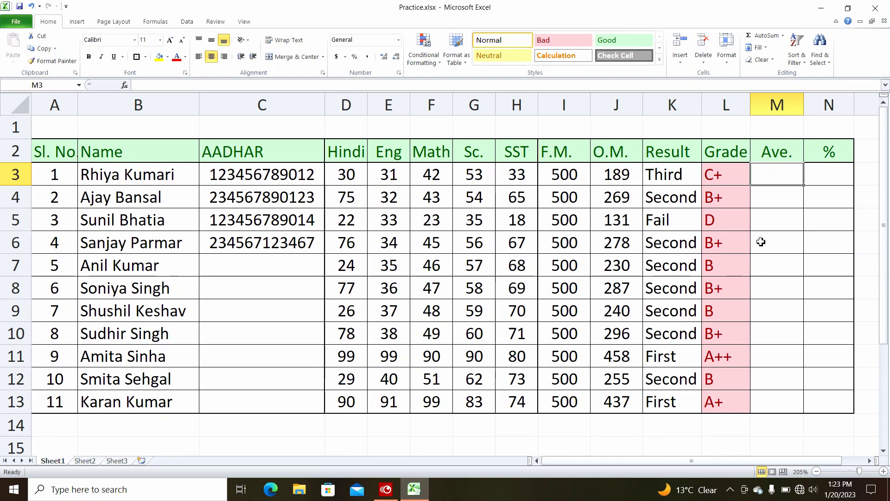
- Enter a first AVERAGE formula in M3 using comma-separated cell arguments
type("=")
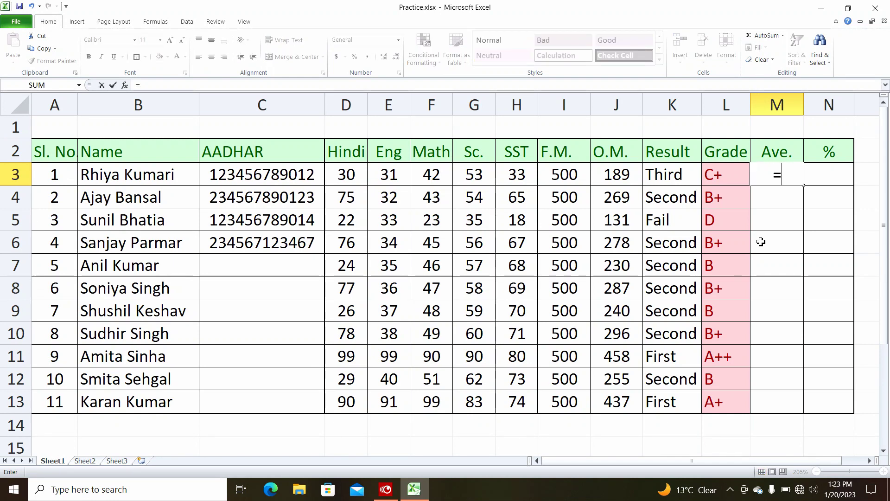
type("aver")
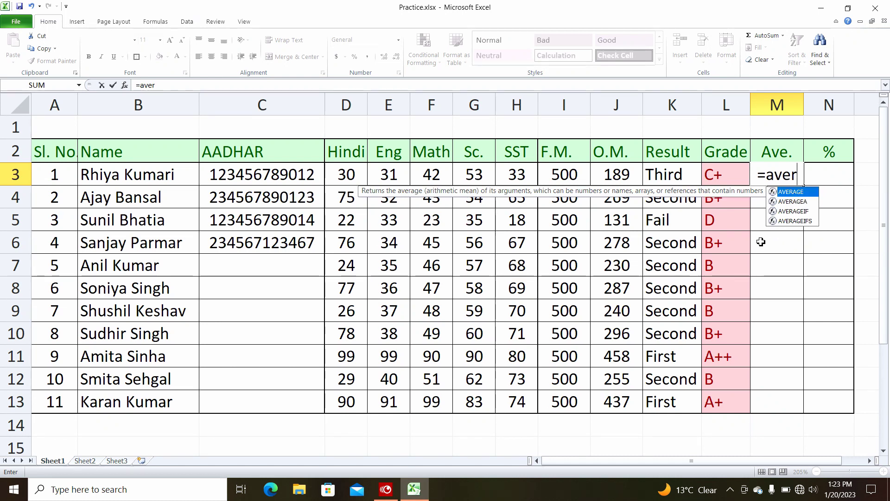
key("Tab")
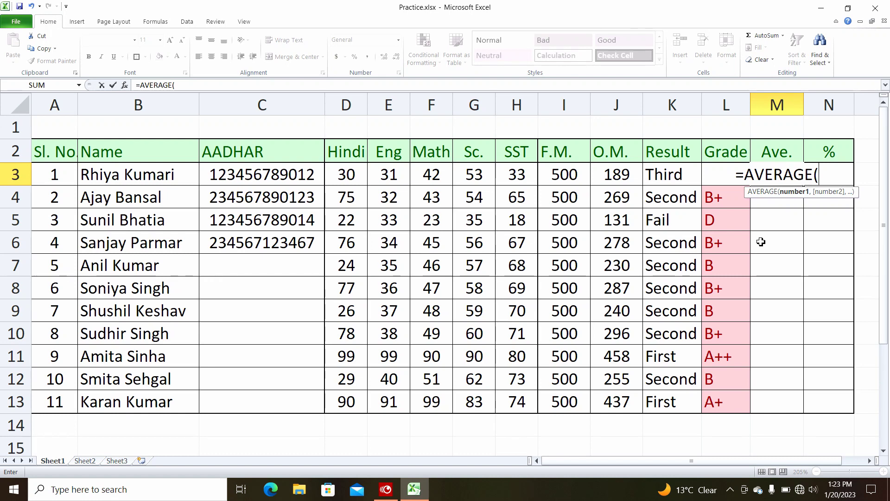
key("Left")
key("Left")
key("Left")
key("Left")
key("Left")
key("Left")
key("Left")
key("Left")
key("Left")
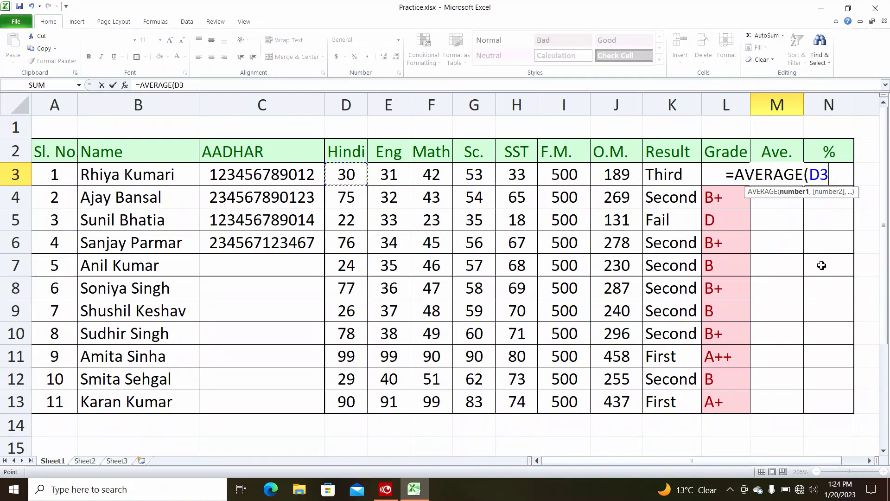
type(",")
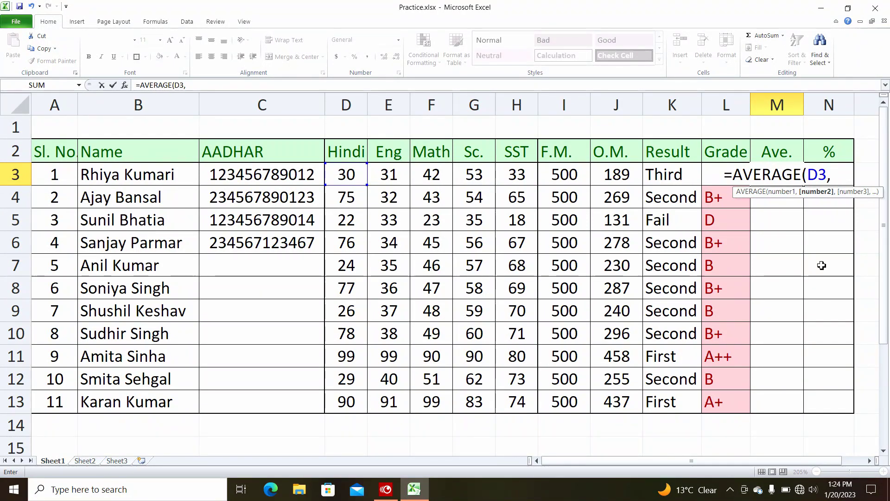
type("d")
key("BackSpace")
type("e3")
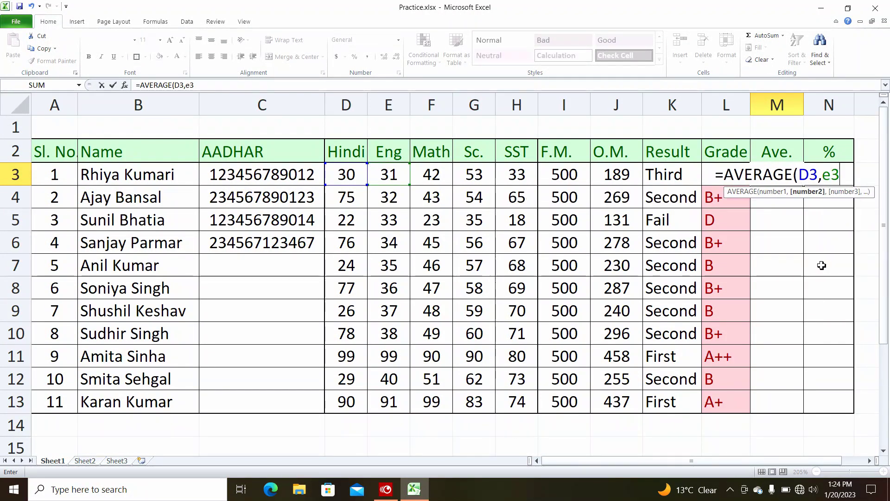
type(",")
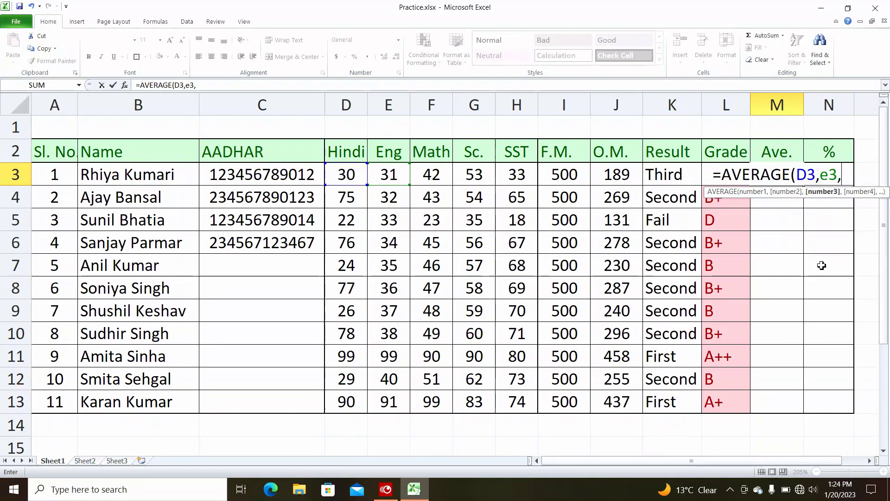
type("f3")
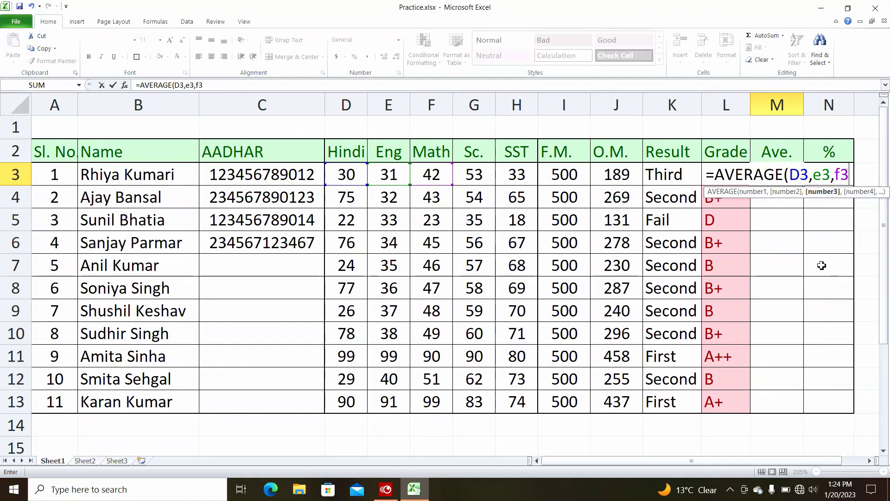
type(",")
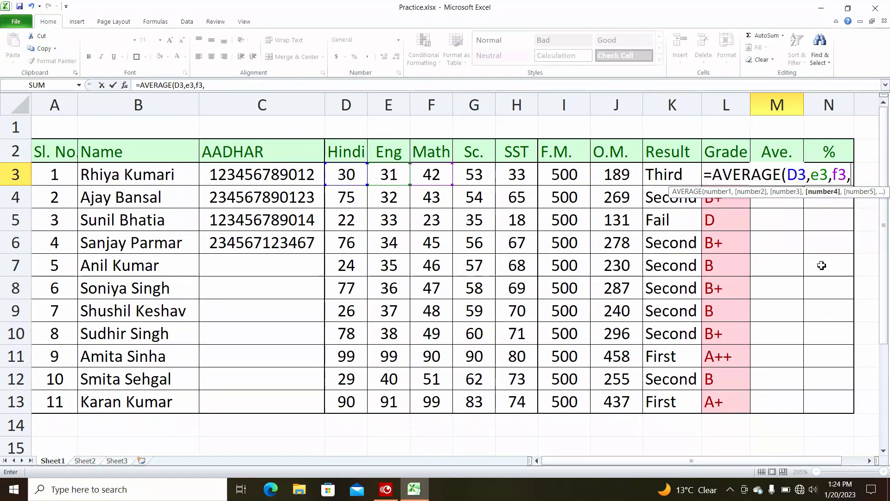
type("g3,h3")
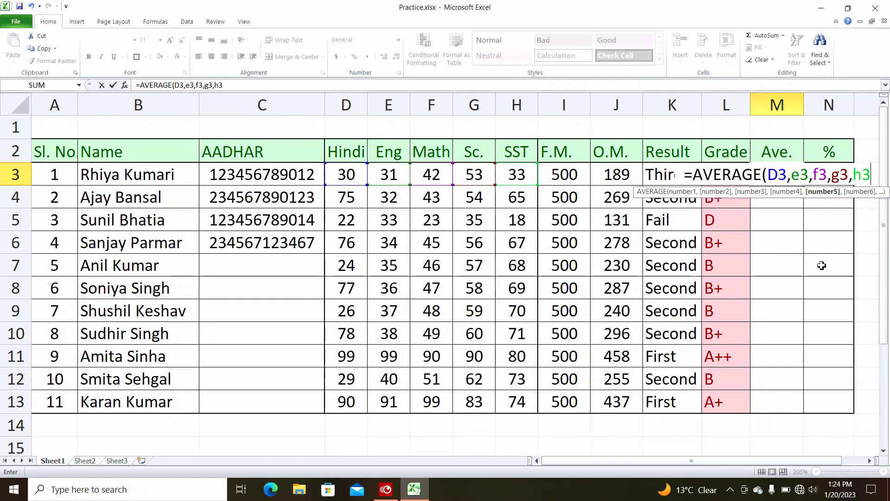
type(")")
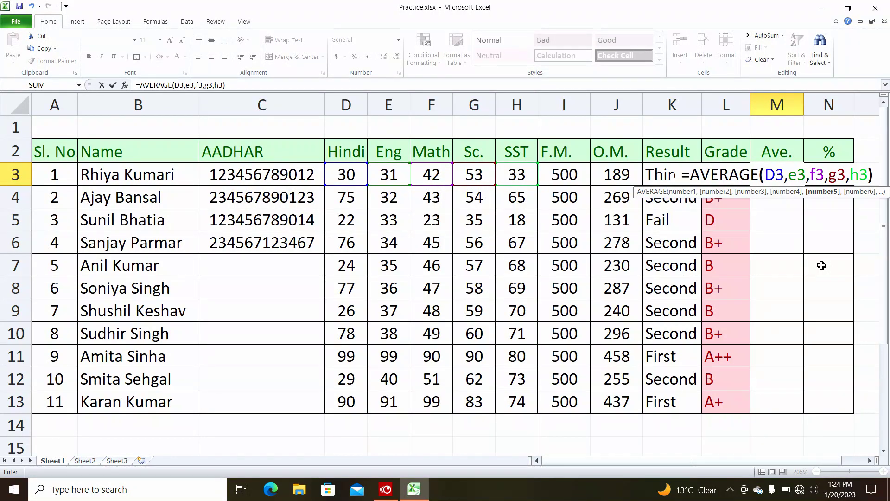
key("Return")
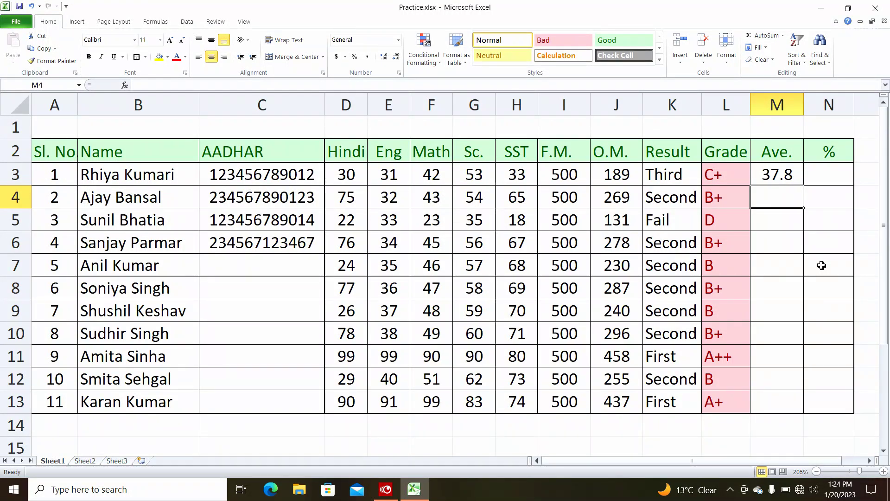
key("Up")
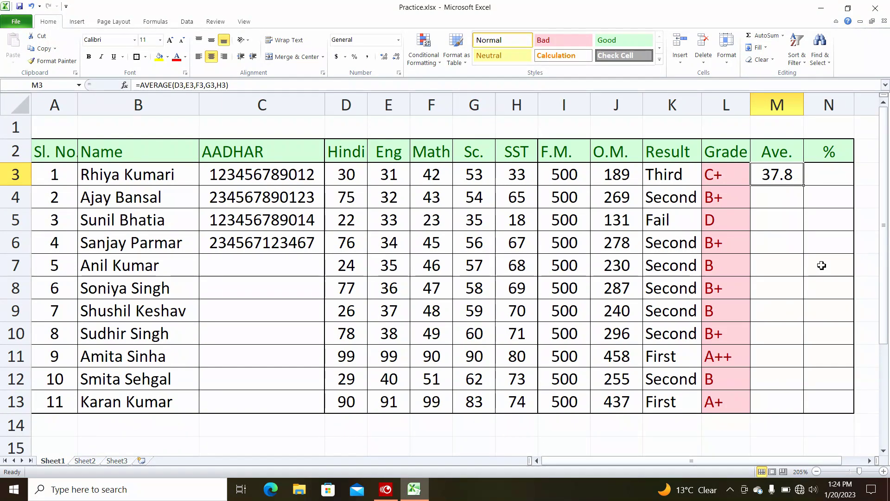
- Re-enter M3 as =AVERAGE(D3:H3), giving 37.8
type("=")
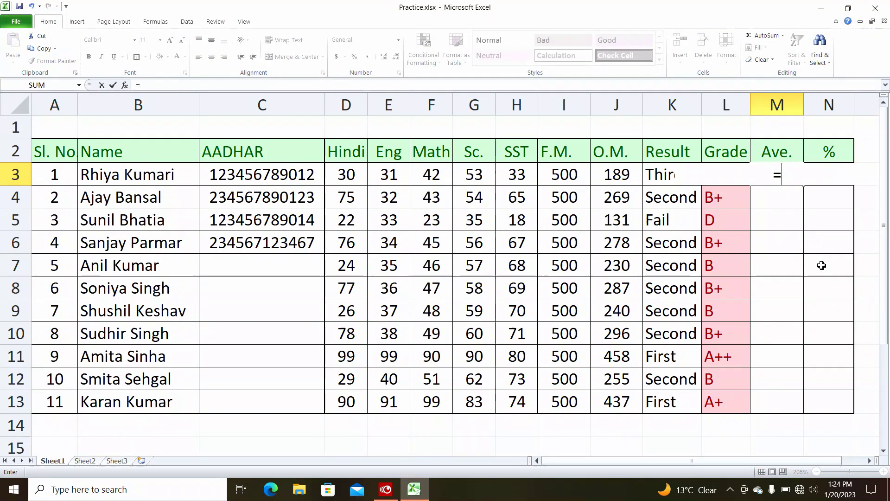
type("a")
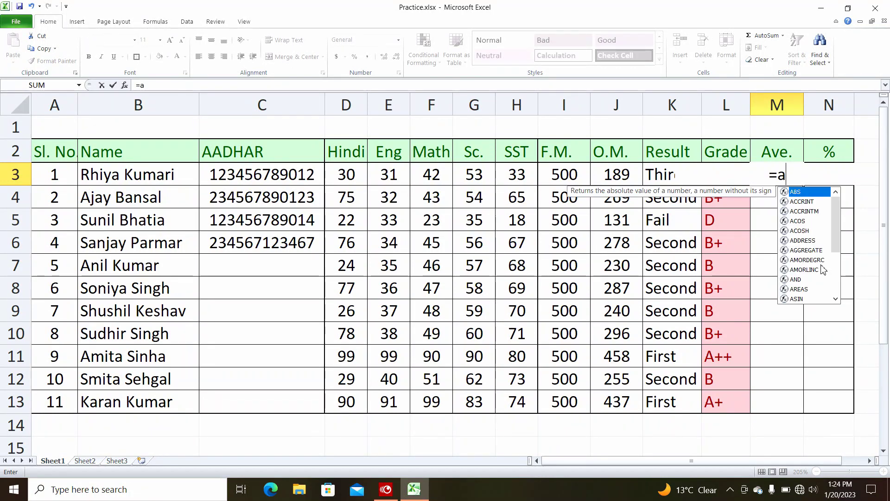
type("ver")
key("Tab")
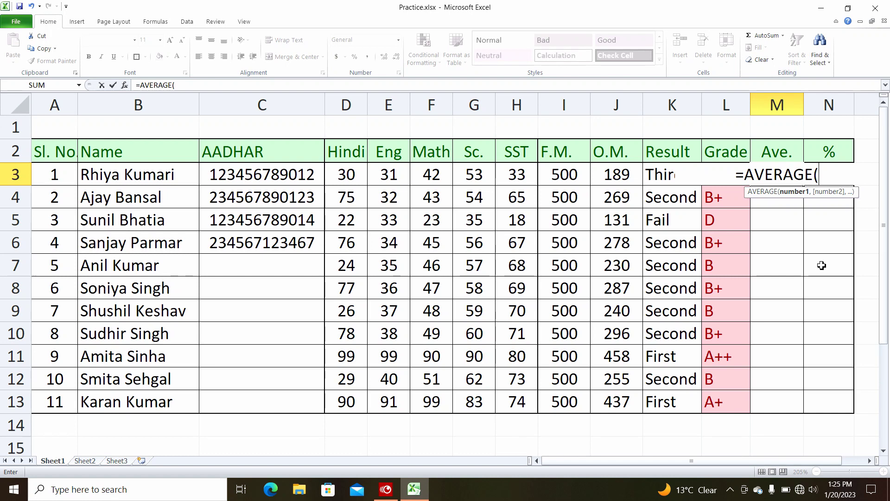
type("d")
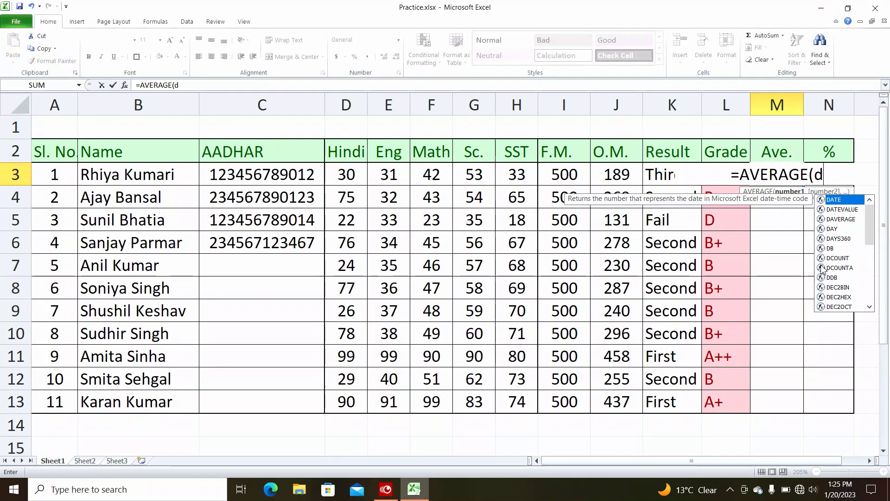
type("3")
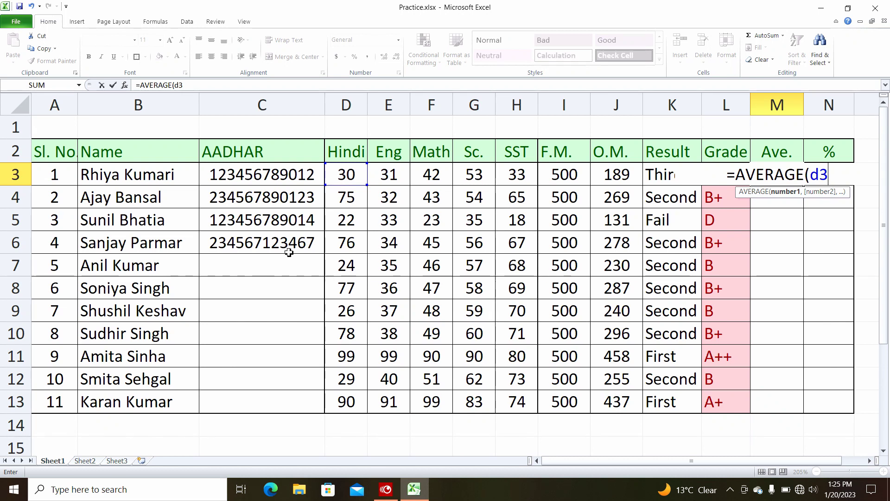
type(":")
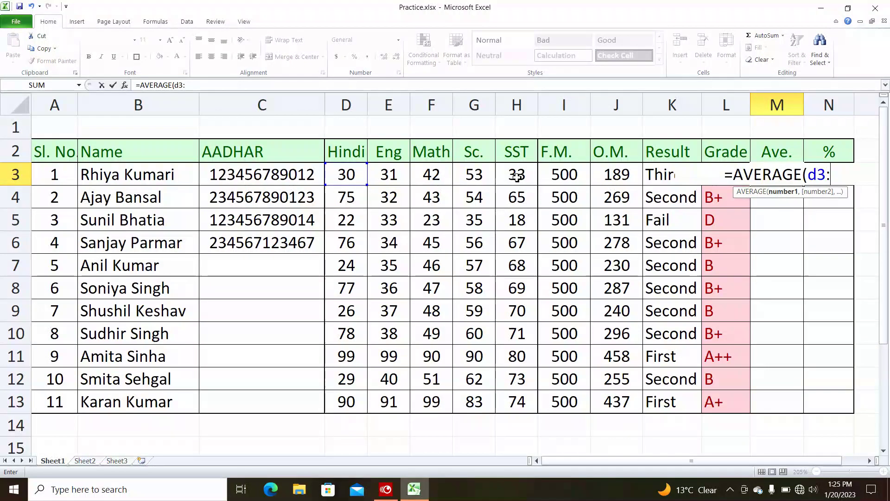
type("h")
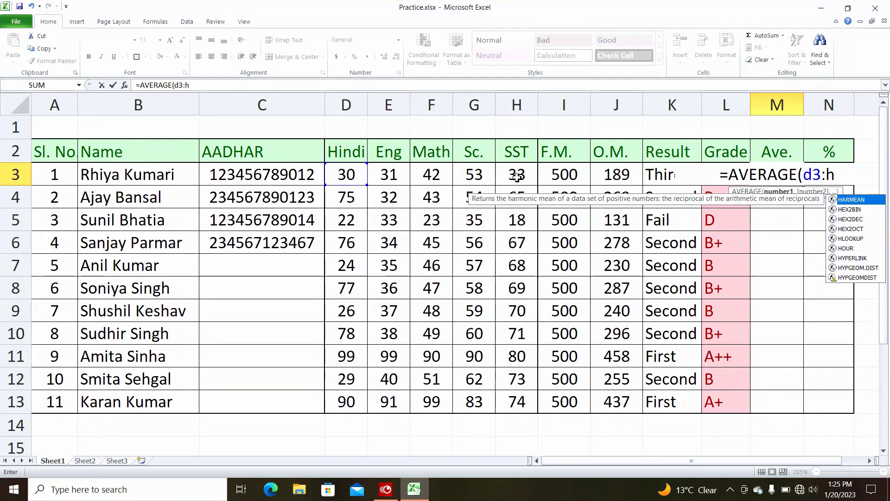
type("3")
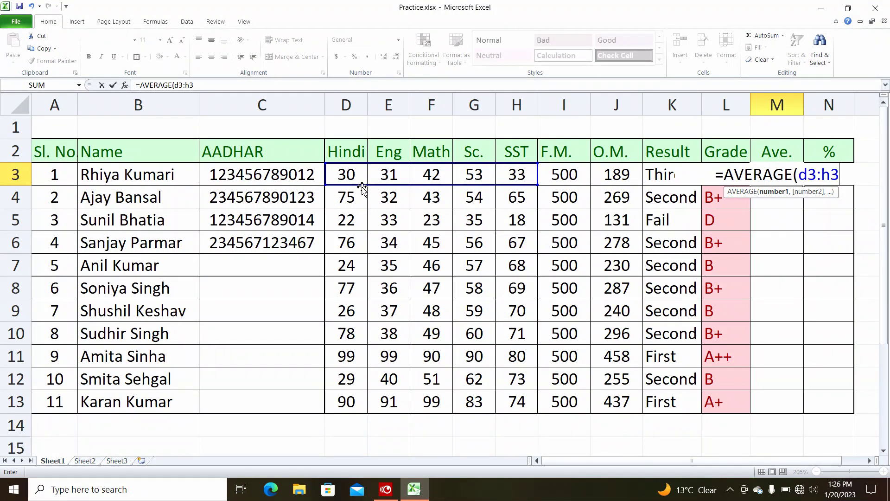
type(")")
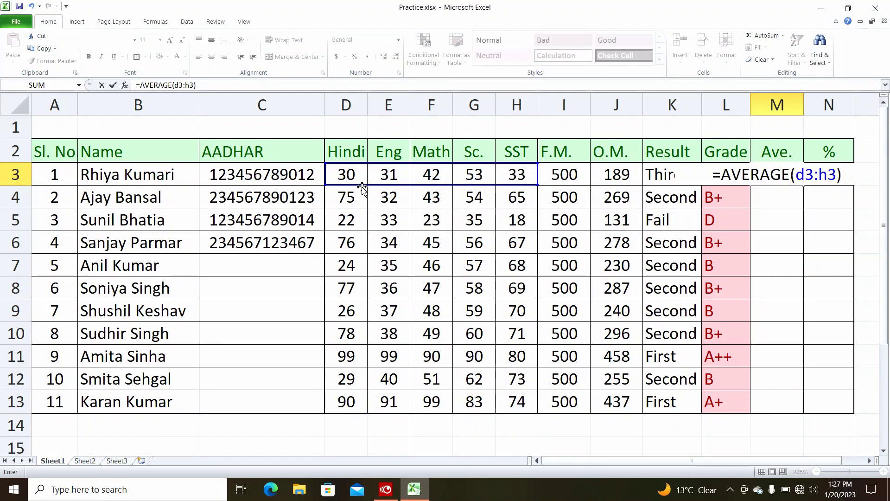
key("Return")
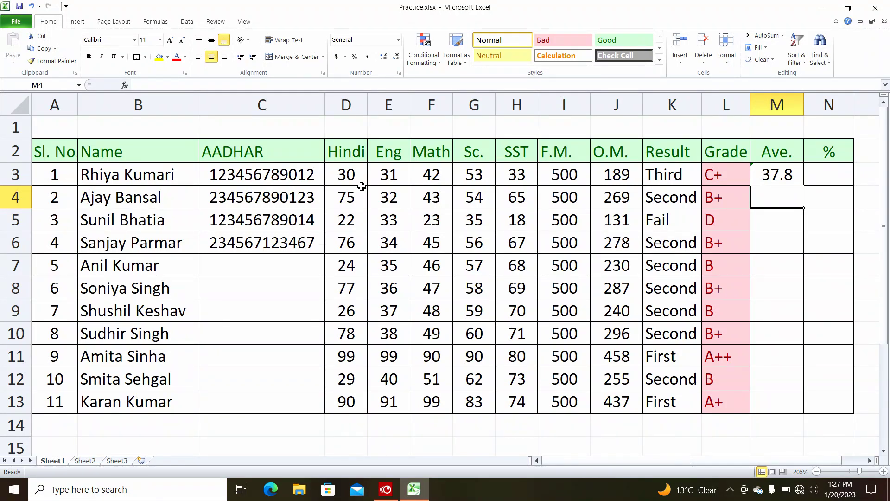
- Confirm the D3:H3 marks average 37.8, then begin a formula in N3
left_click(773, 177)
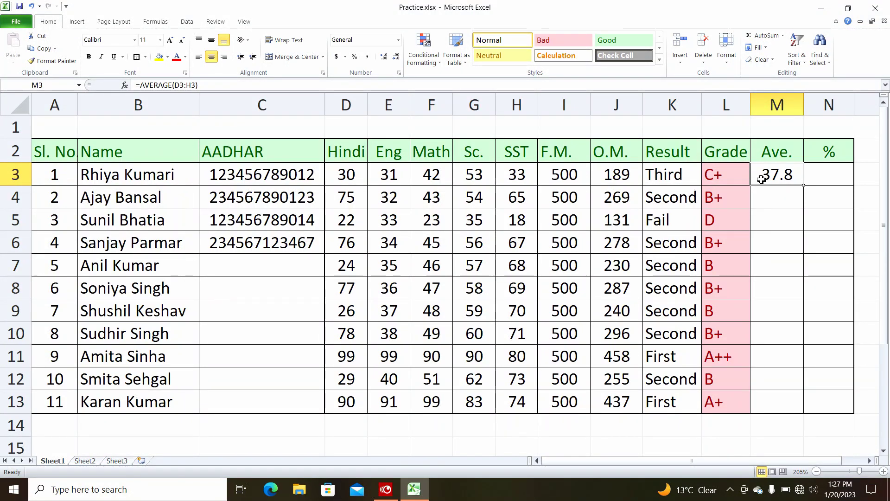
left_click(364, 175)
left_click_drag(396, 176, 516, 178)
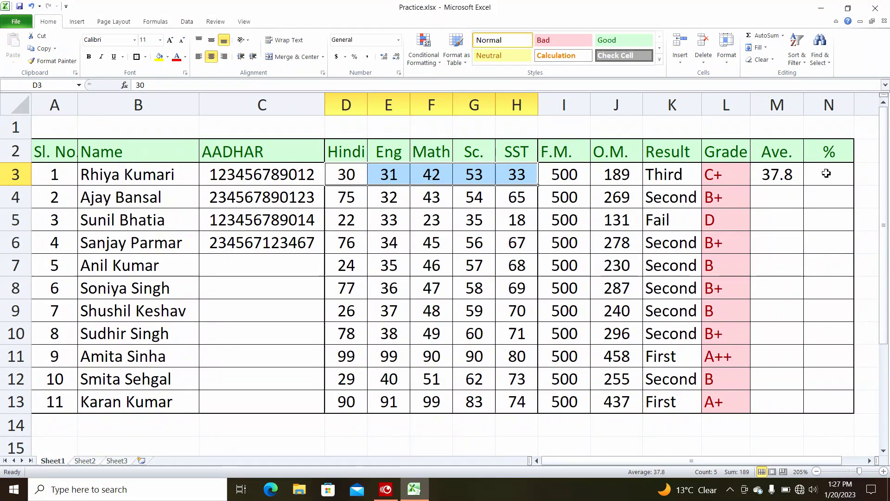
left_click(826, 174)
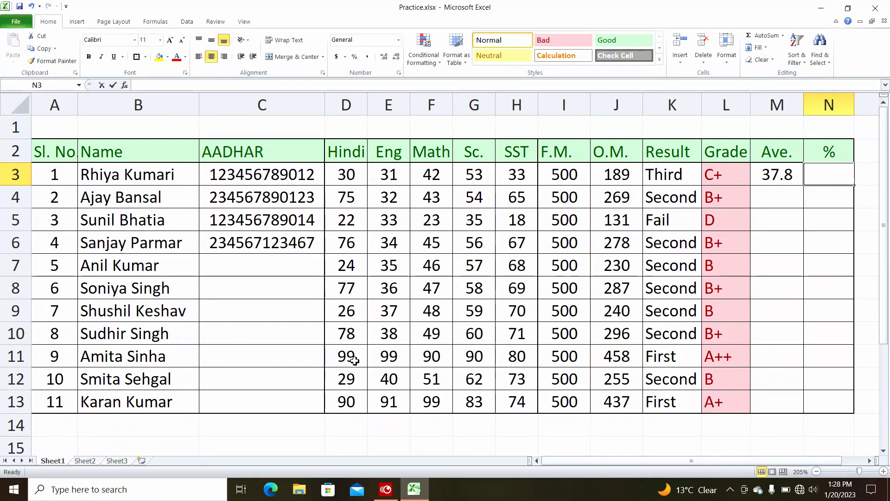
type("=")
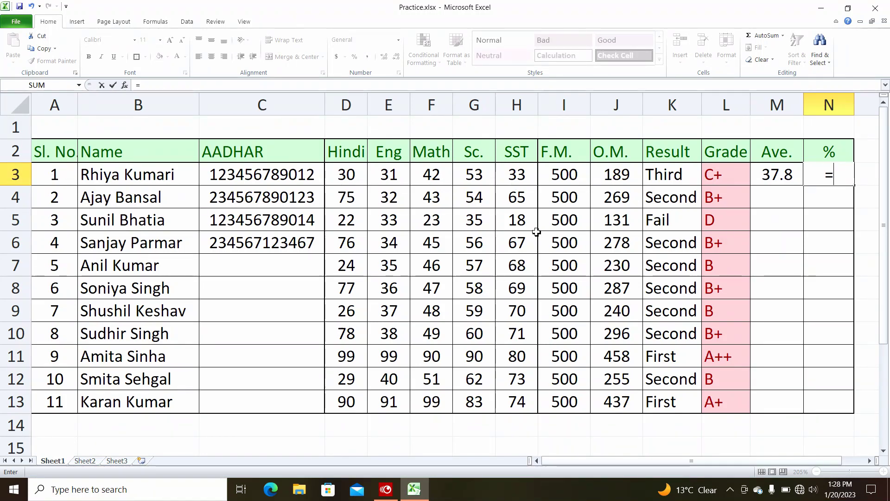
- Complete the N3 formula as =J3*100/I3, showing 37.8 percent
type("j3")
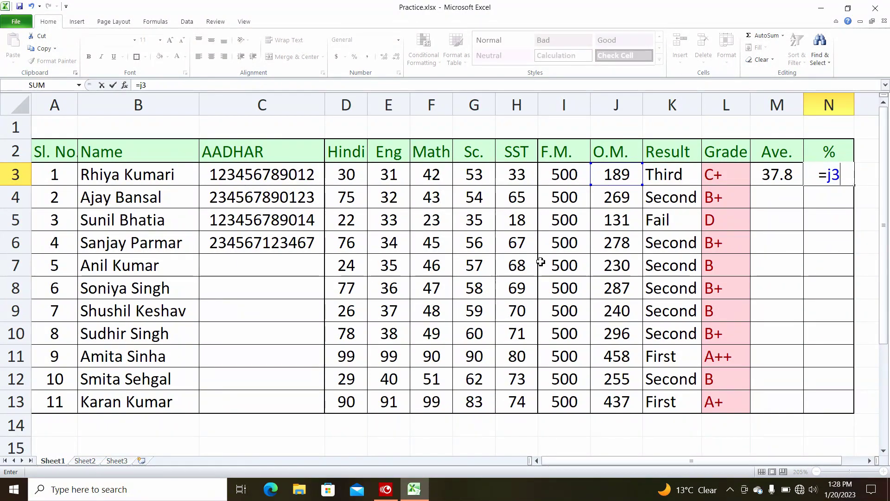
type("*")
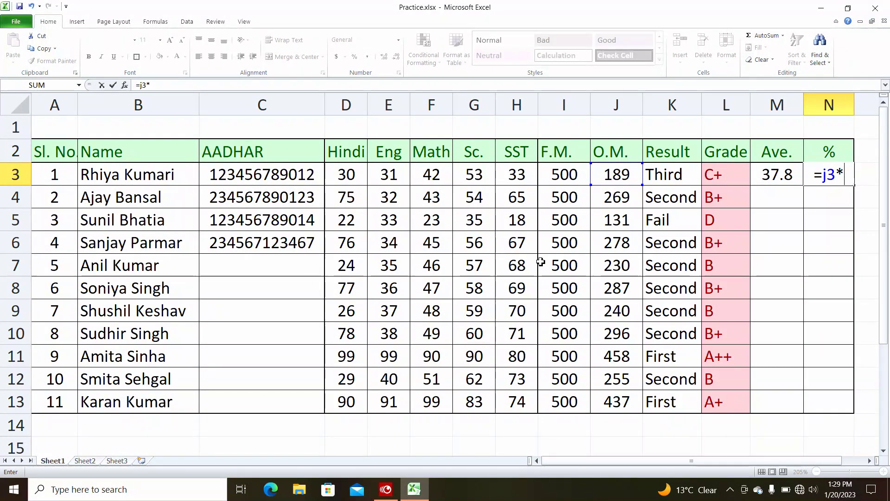
type("100")
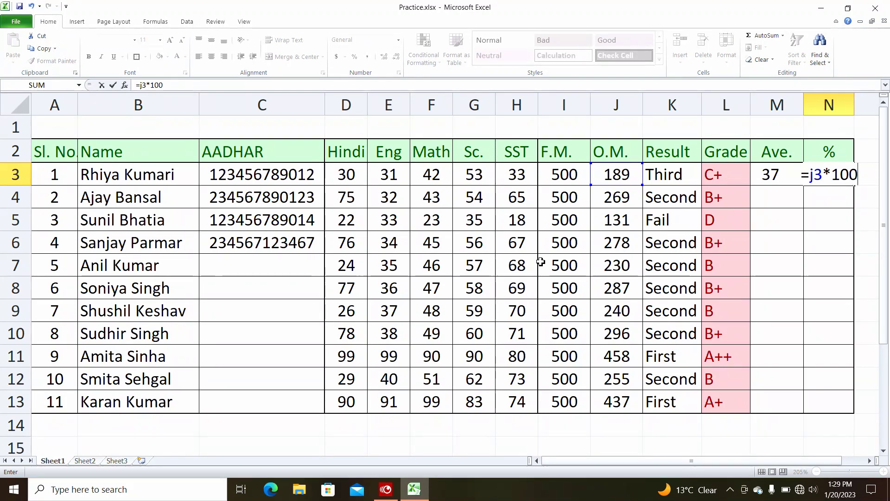
type("/")
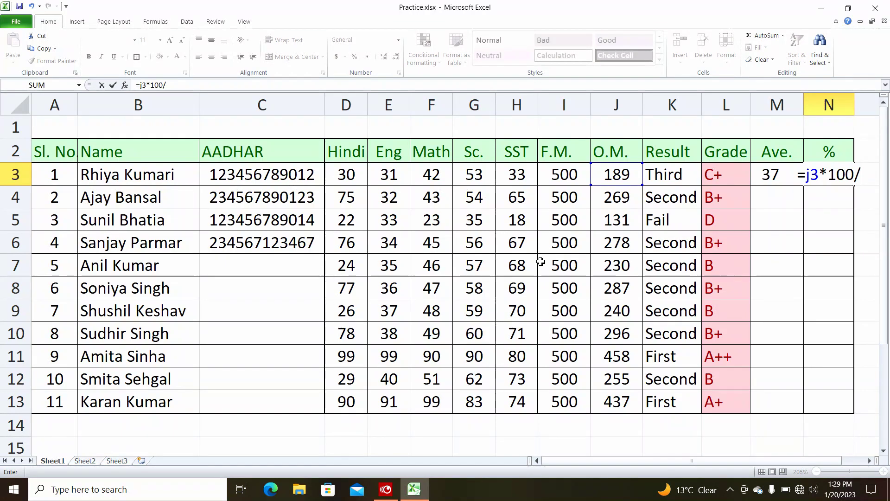
type("i")
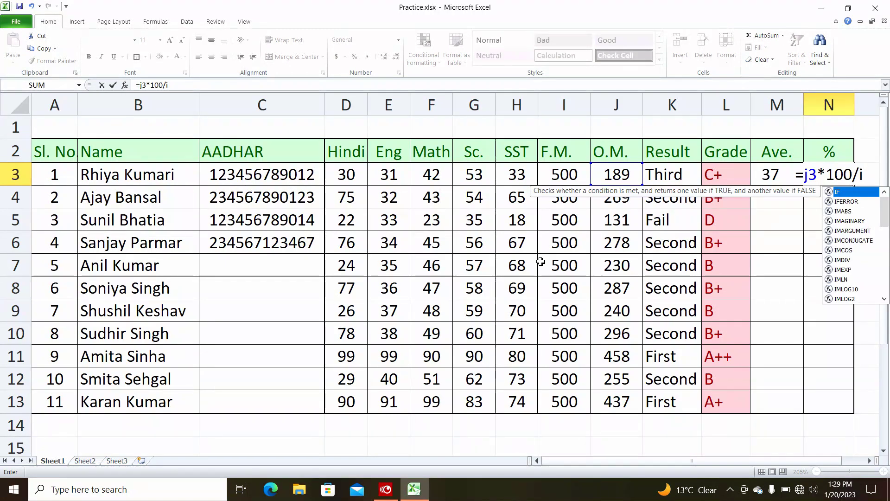
type("3")
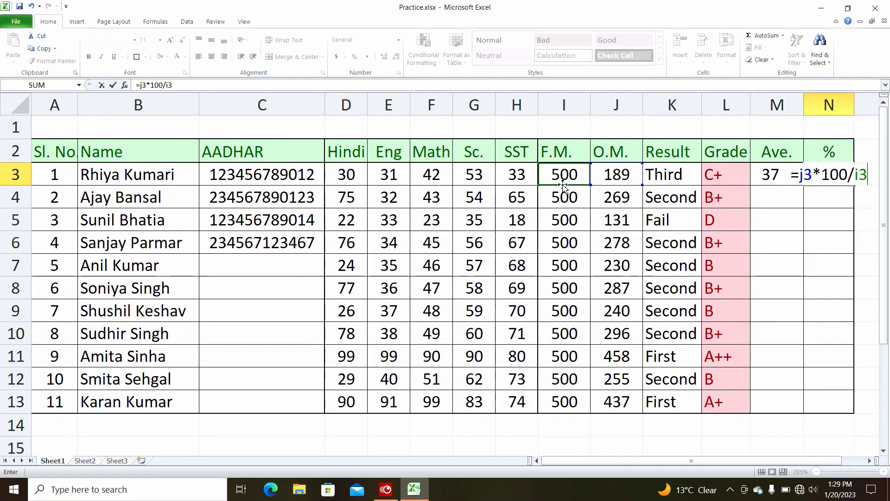
key("Return")
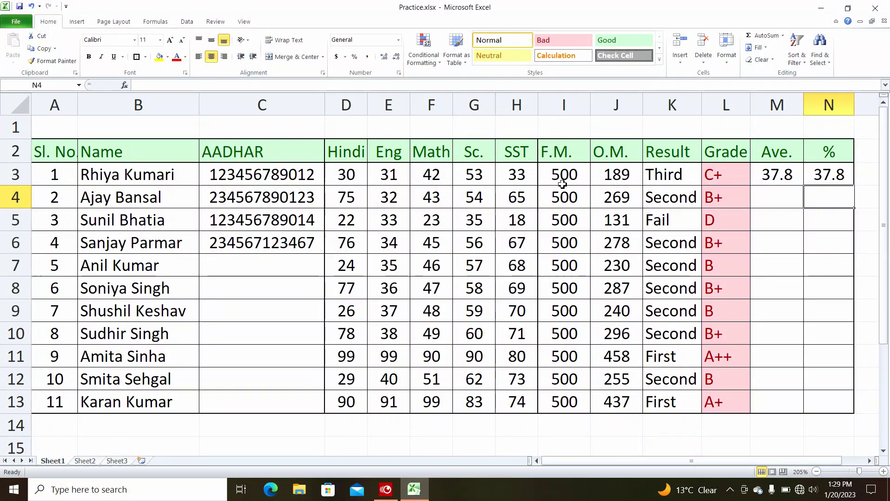
- Fill the Ave. and % formulas down M3:N13 for all eleven students
left_click(835, 176)
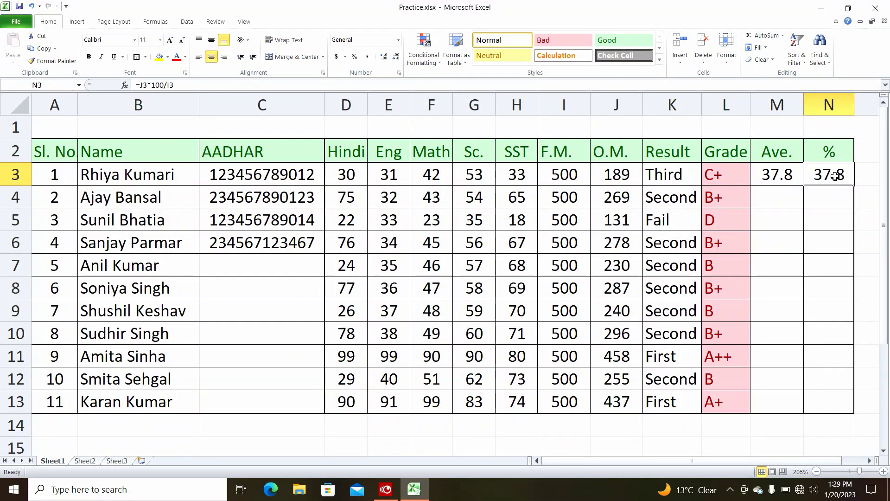
left_click(784, 174)
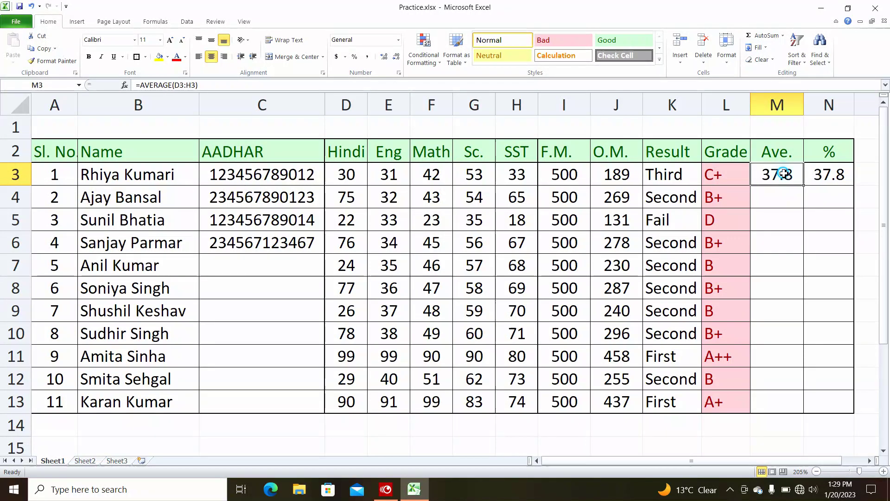
left_click(822, 176)
key("shift+Right")
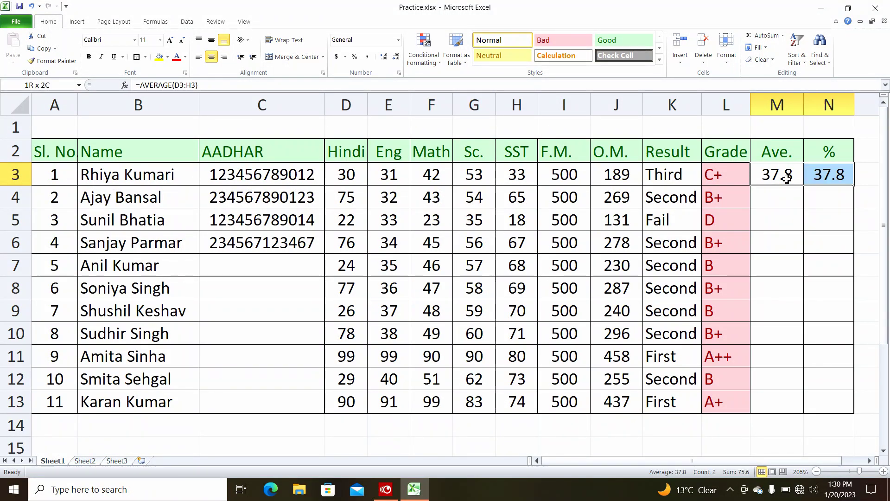
key("shift+Down")
key("shift+Down")
key("shift+Down")
key("shift+Down")
key("shift+Down")
key("shift+Down")
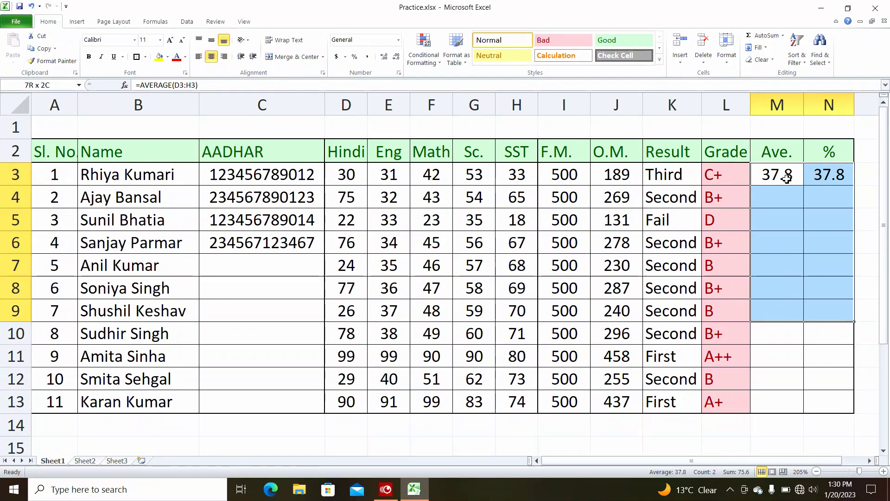
key("shift+Down")
key("shift+Down")
key("shift+Down")
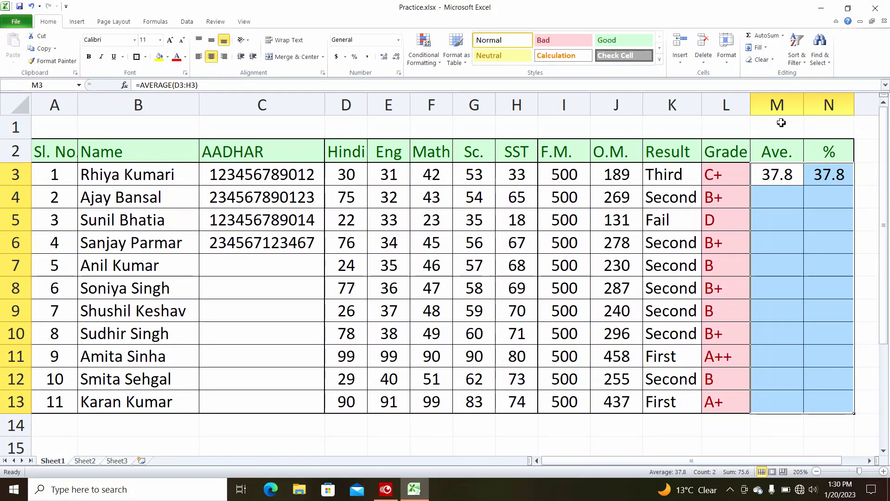
left_click(764, 47)
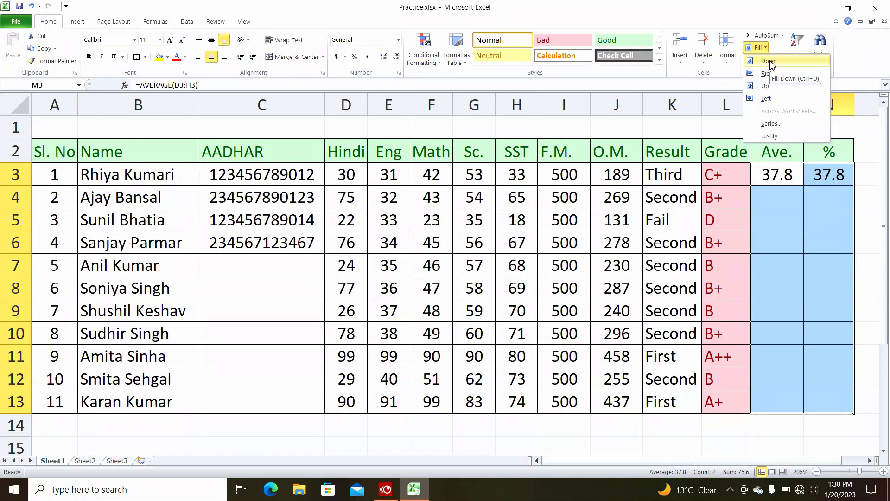
left_click(769, 60)
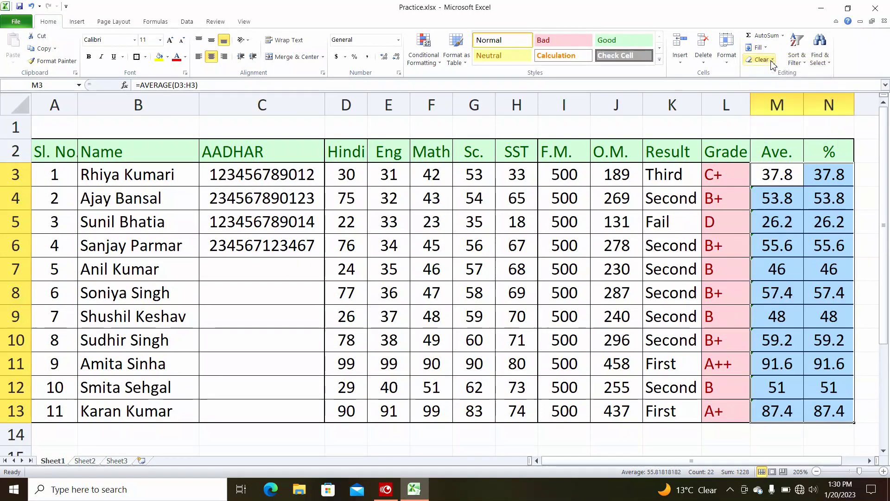
left_click(777, 268)
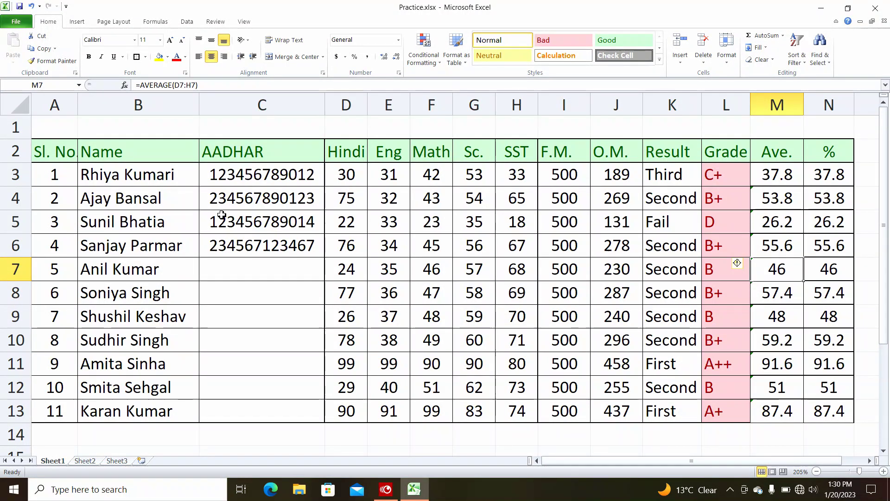
left_click_drag(51, 153, 815, 149)
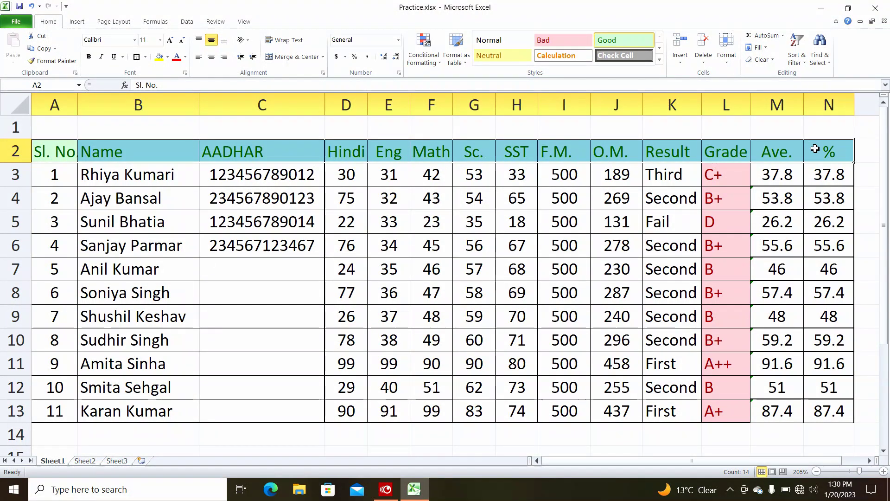
- Switch on filter dropdowns for every header from Sl. No to %
left_click(805, 70)
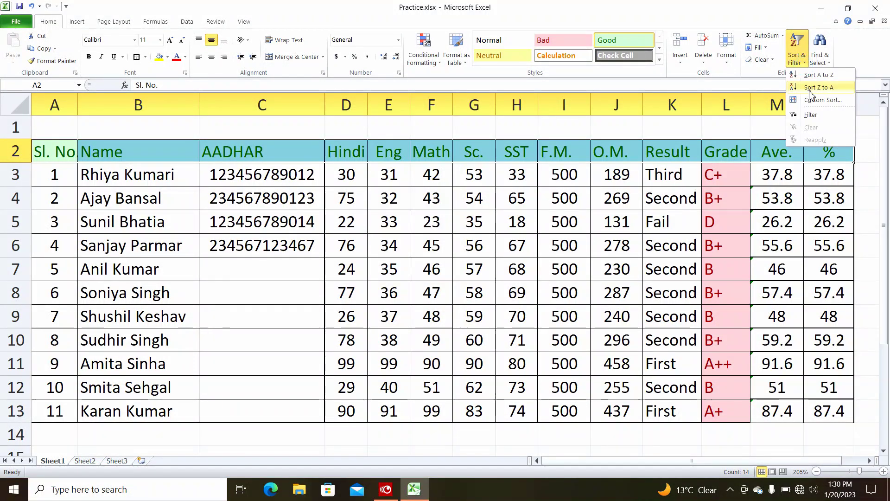
left_click(809, 116)
left_click(232, 222)
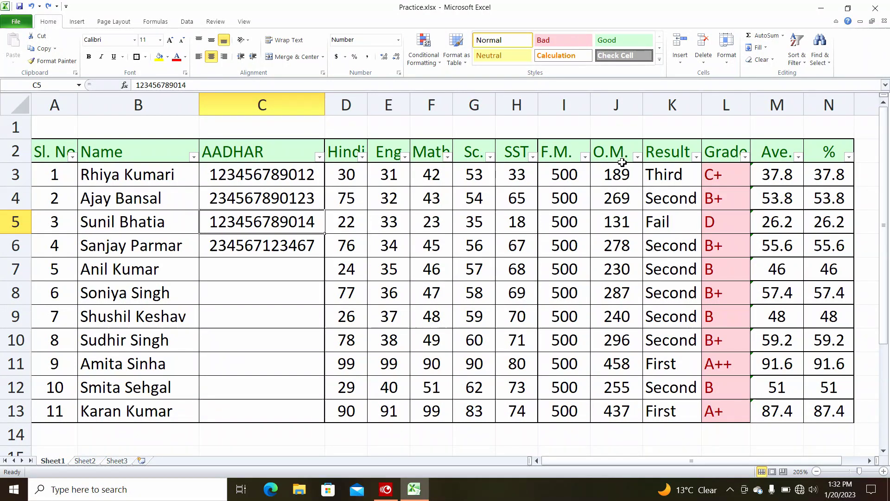
left_click(638, 157)
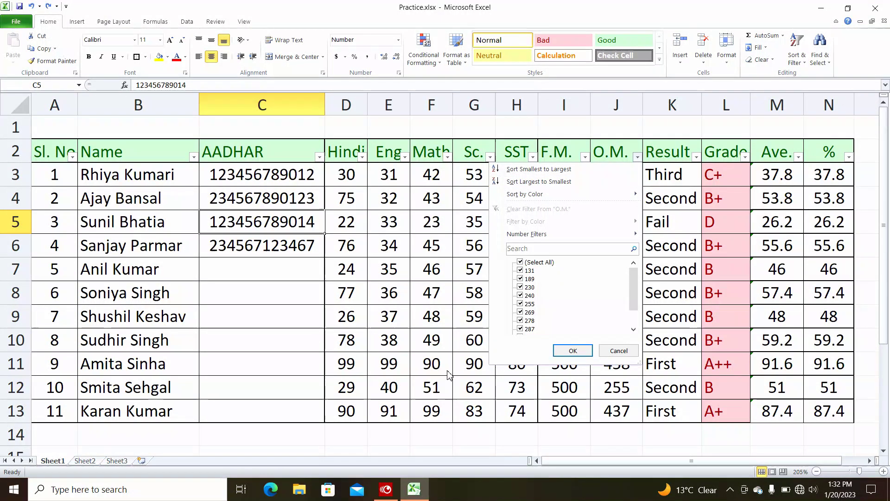
- Sort the students by O.M. from largest to smallest
left_click(610, 350)
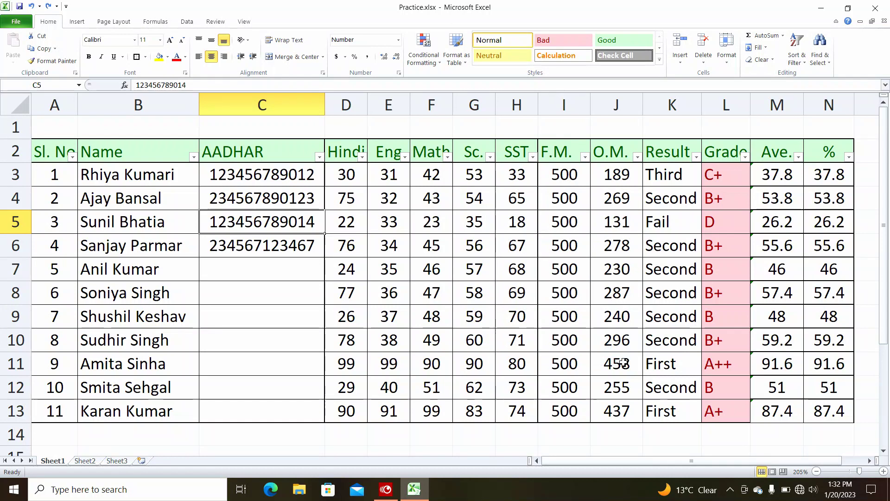
left_click(18, 364)
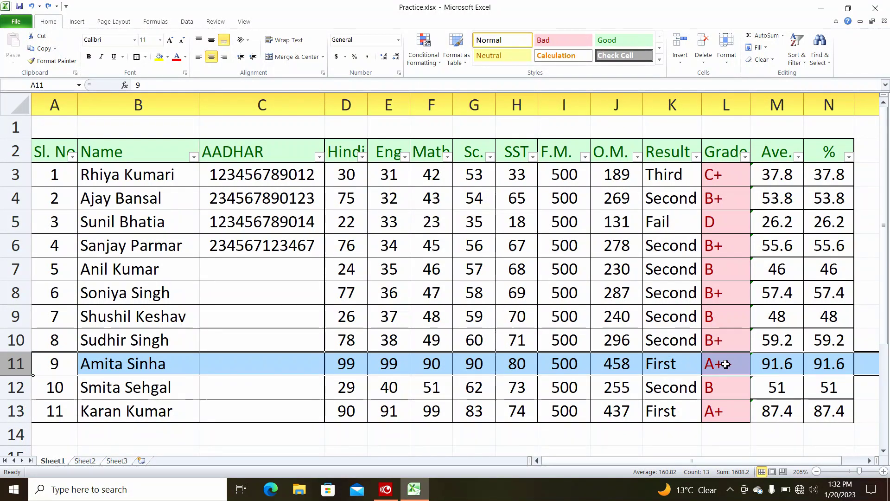
left_click(17, 411)
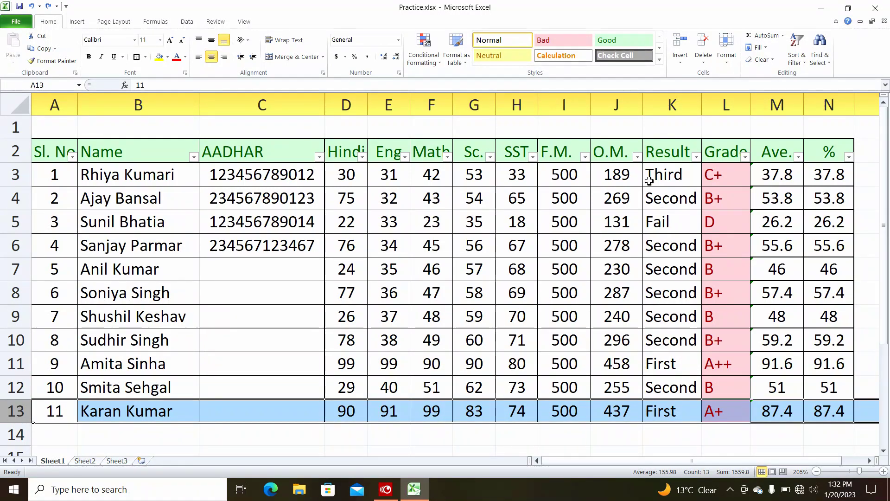
left_click(638, 157)
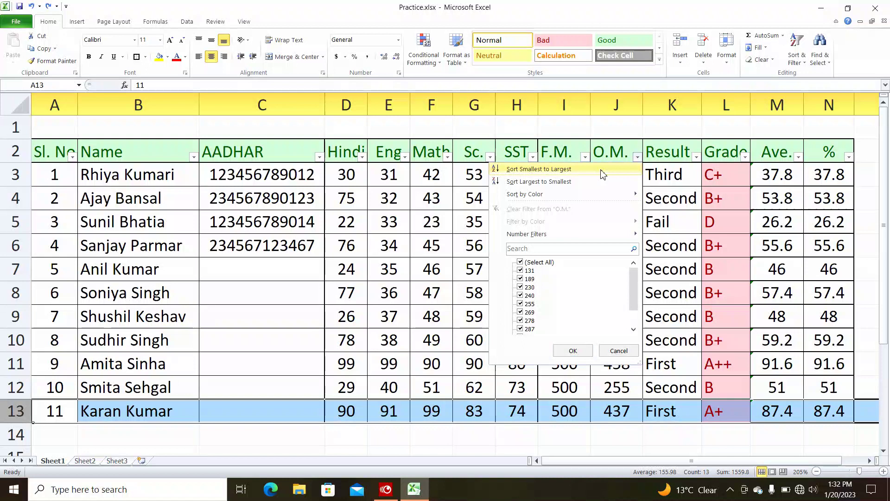
left_click(267, 358)
left_click(273, 354)
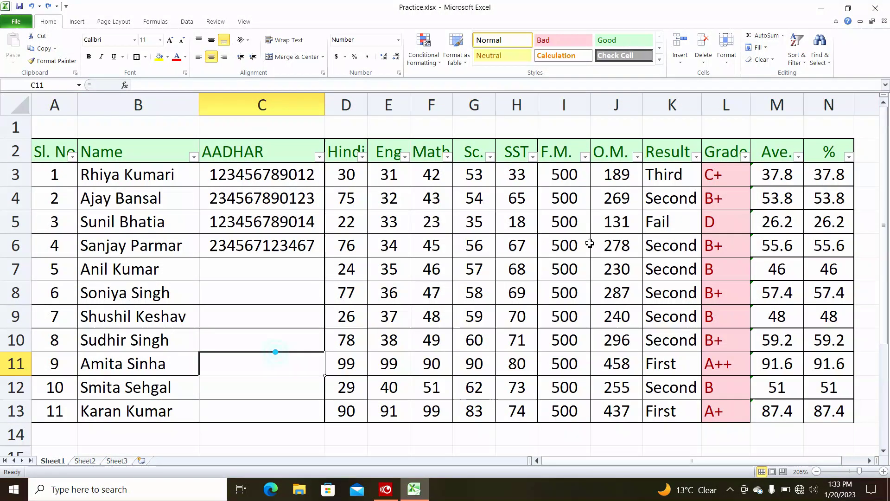
left_click(638, 158)
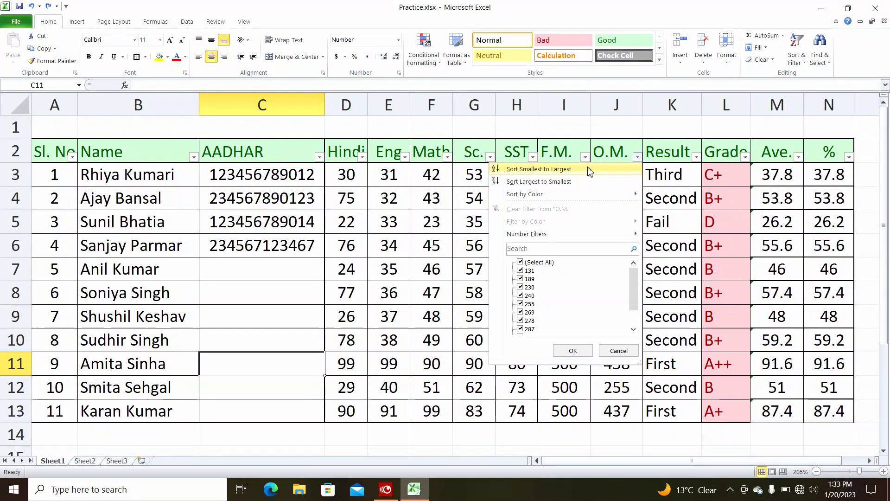
left_click(523, 182)
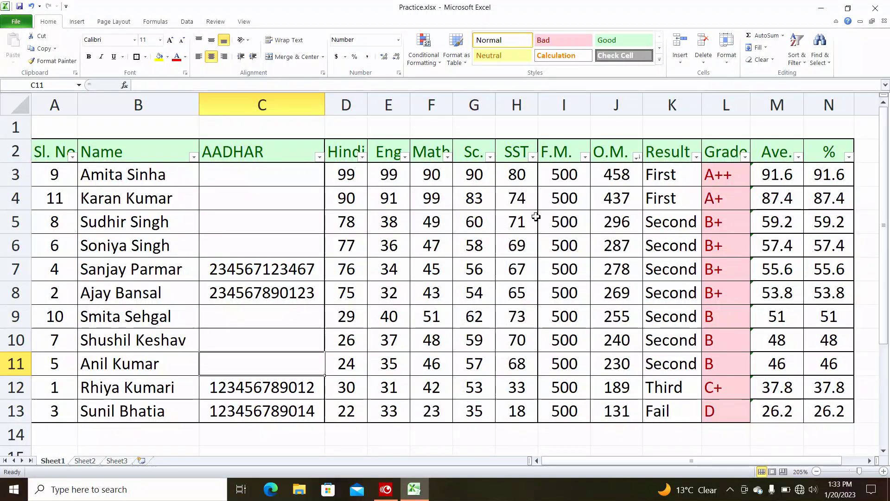
- Check the sorted rows, with the top O.M. total 458 and grades following
left_click(617, 181)
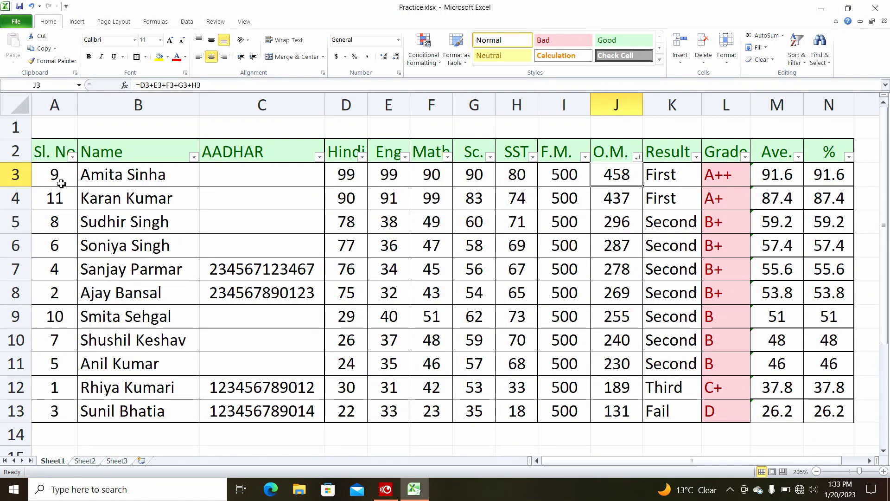
left_click(22, 175)
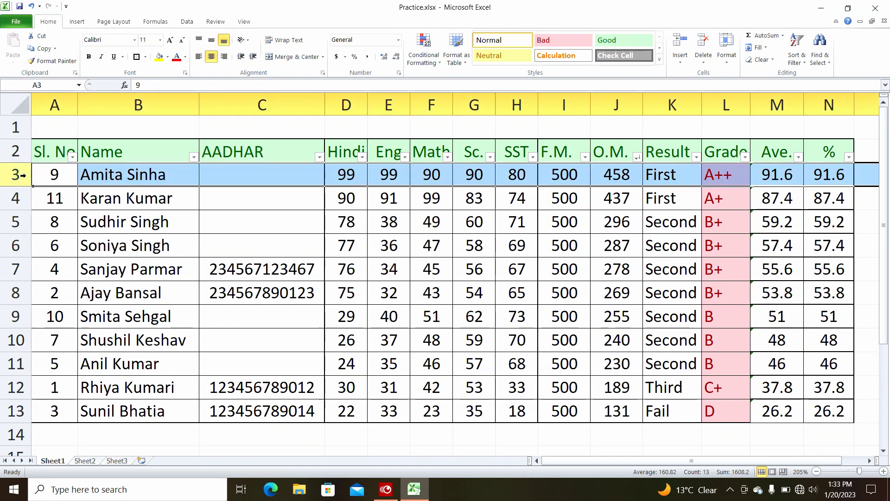
left_click(18, 199)
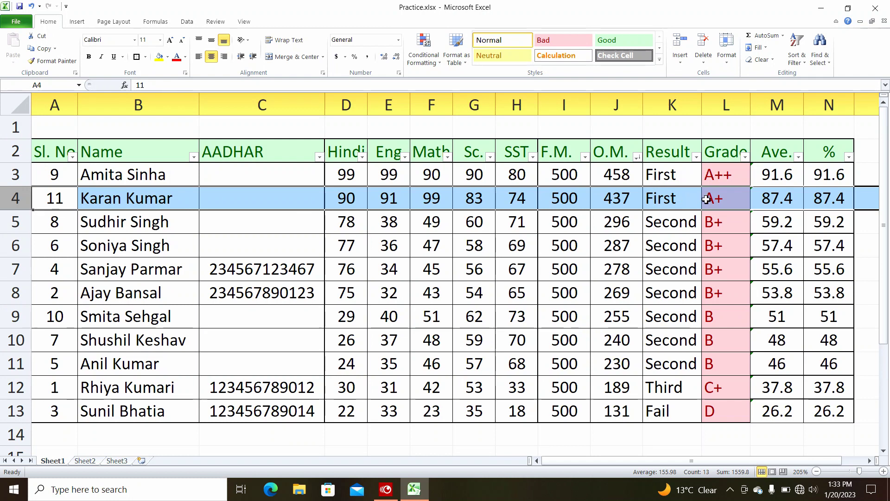
left_click(728, 252)
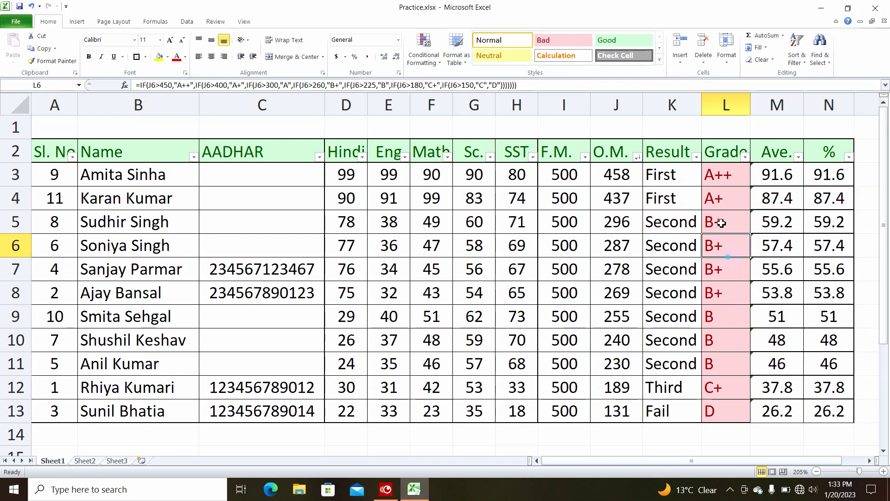